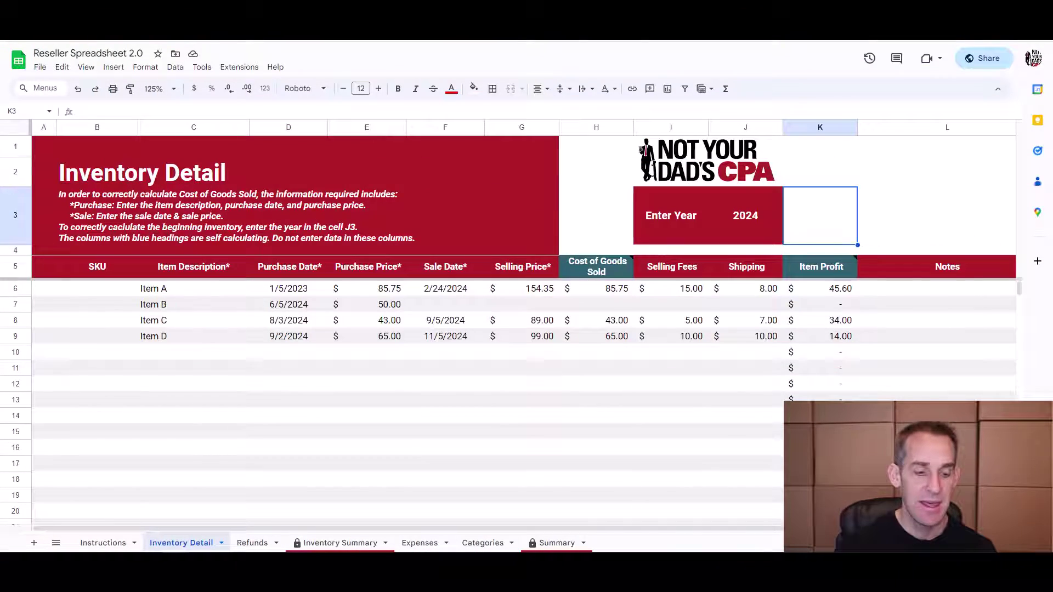
Glance at the Instructions sheet, then point out Inventory Detail's empty SKU cells
left_click(98, 545)
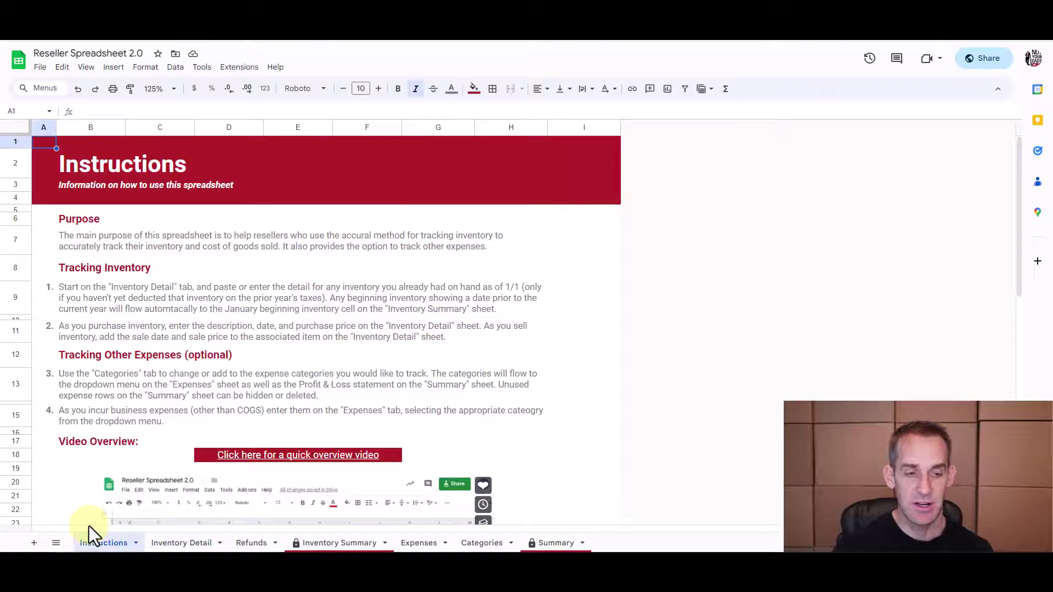
left_click(196, 545)
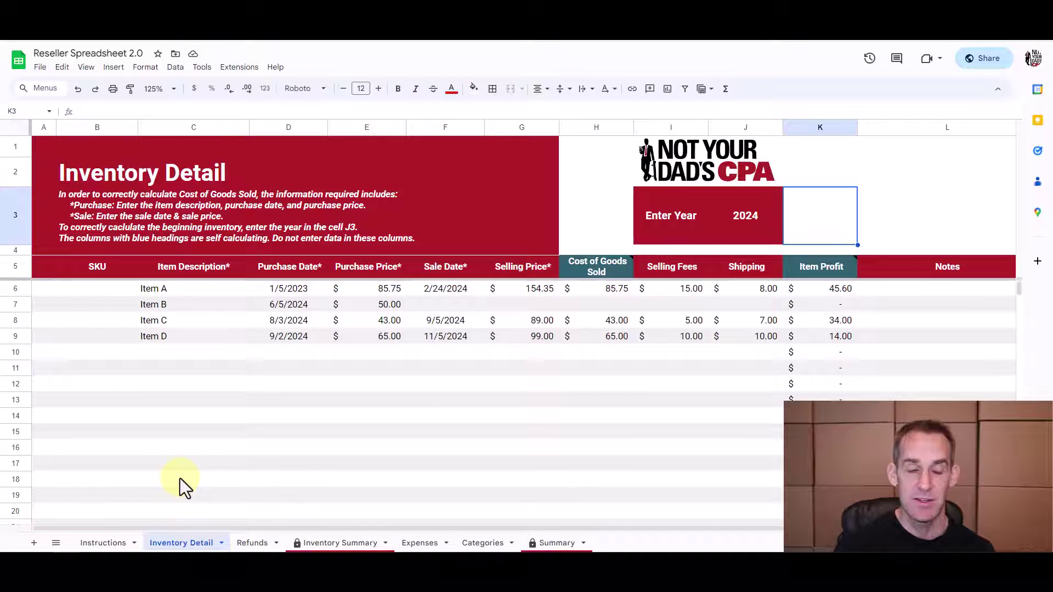
left_click(100, 271)
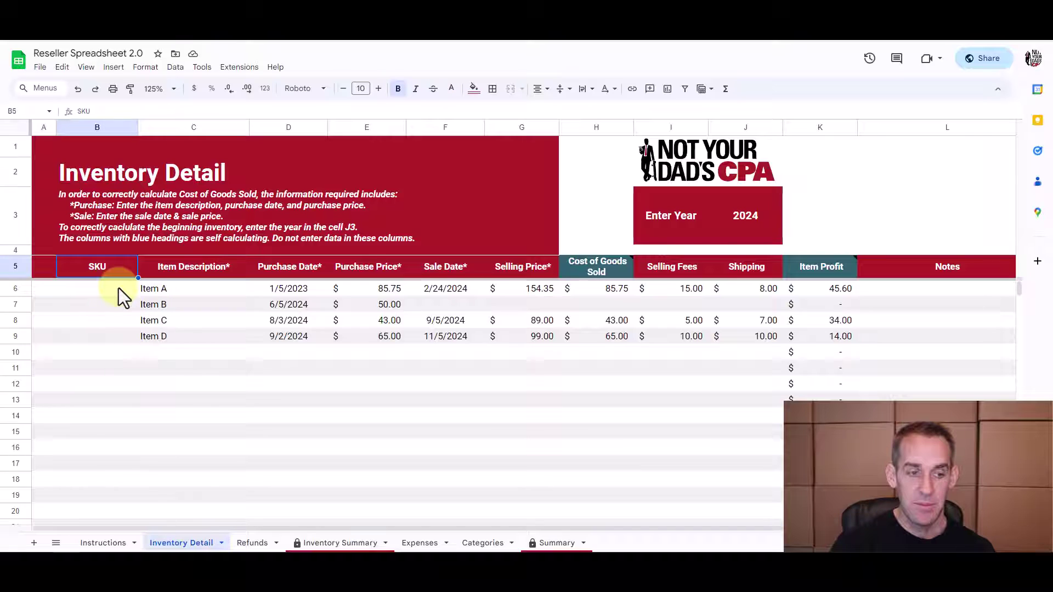
left_click_drag(118, 293, 118, 398)
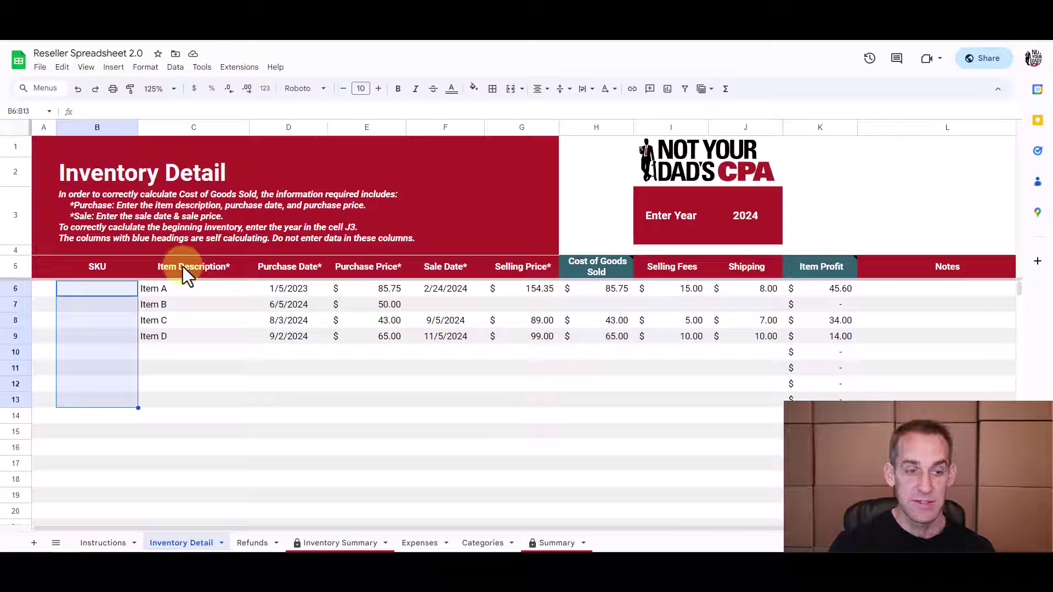
Highlight the required inputs: Item Description, Purchase Date, Purchase Price and Sale Date for Items A–D
left_click_drag(182, 268, 511, 269)
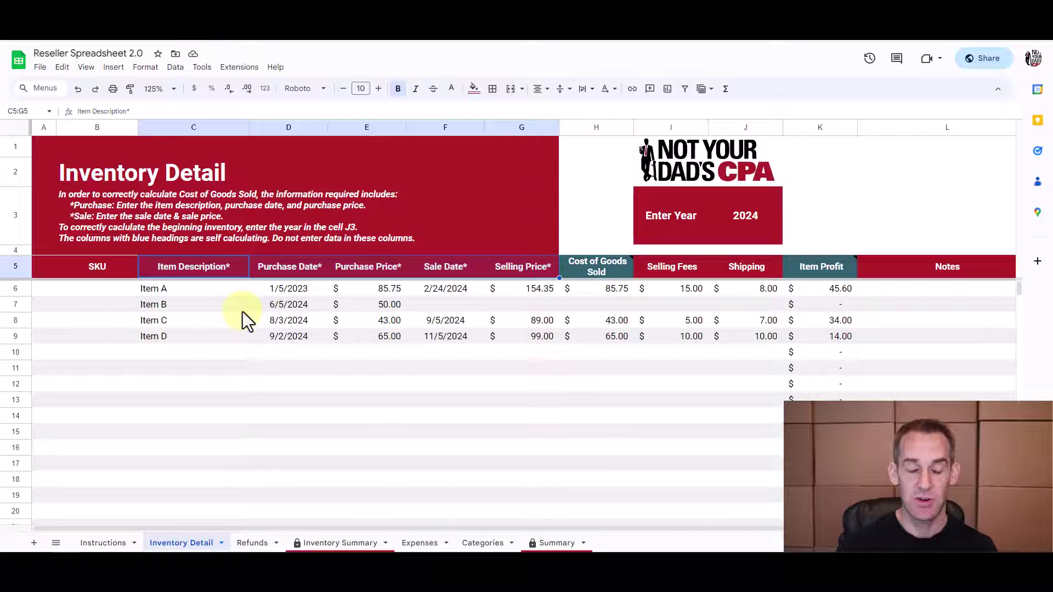
left_click(199, 277)
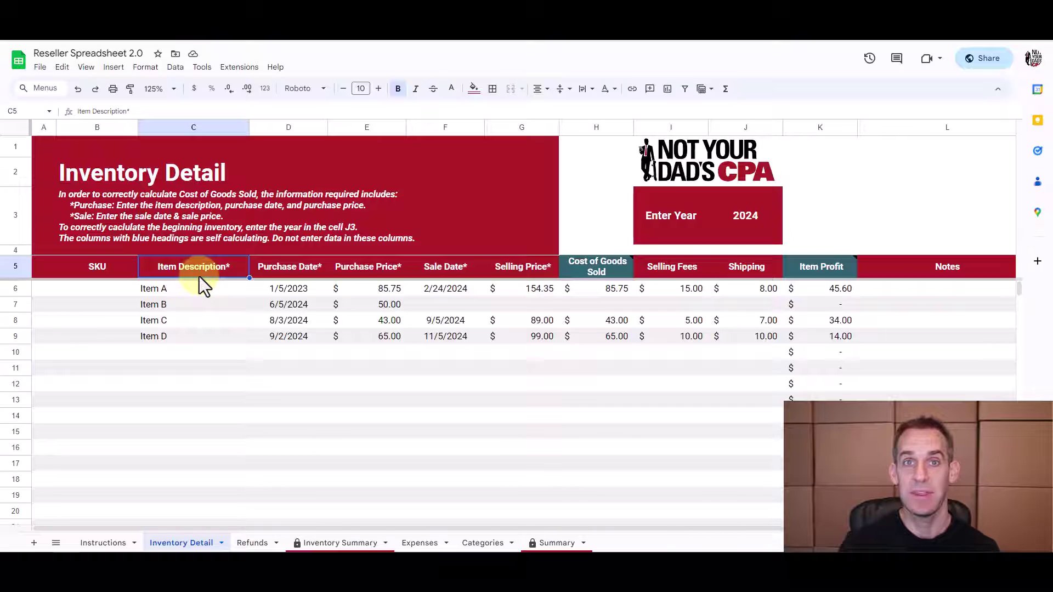
left_click(278, 274)
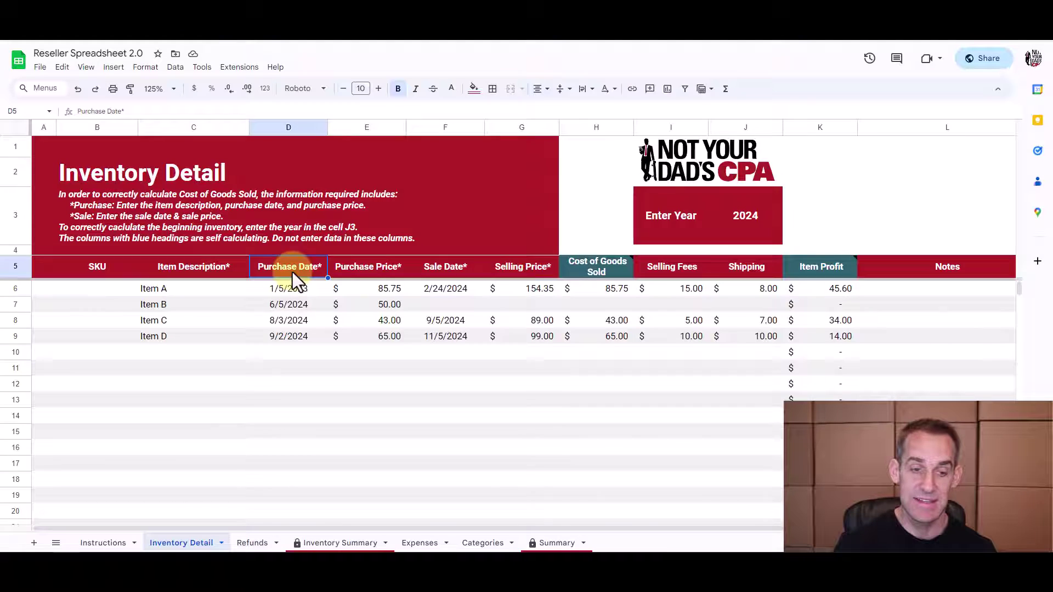
left_click(353, 274)
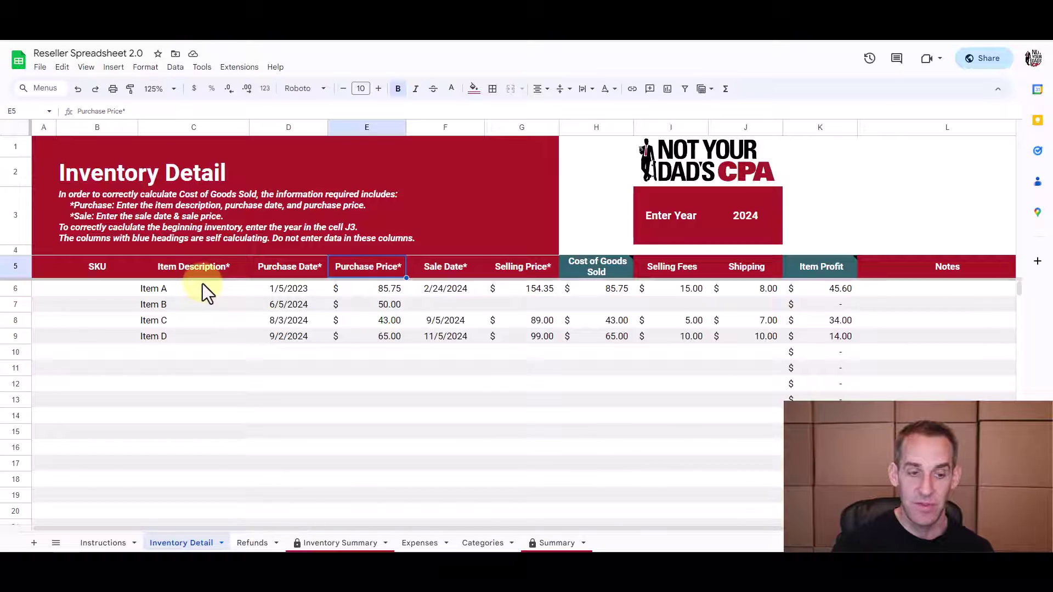
left_click_drag(203, 286, 373, 338)
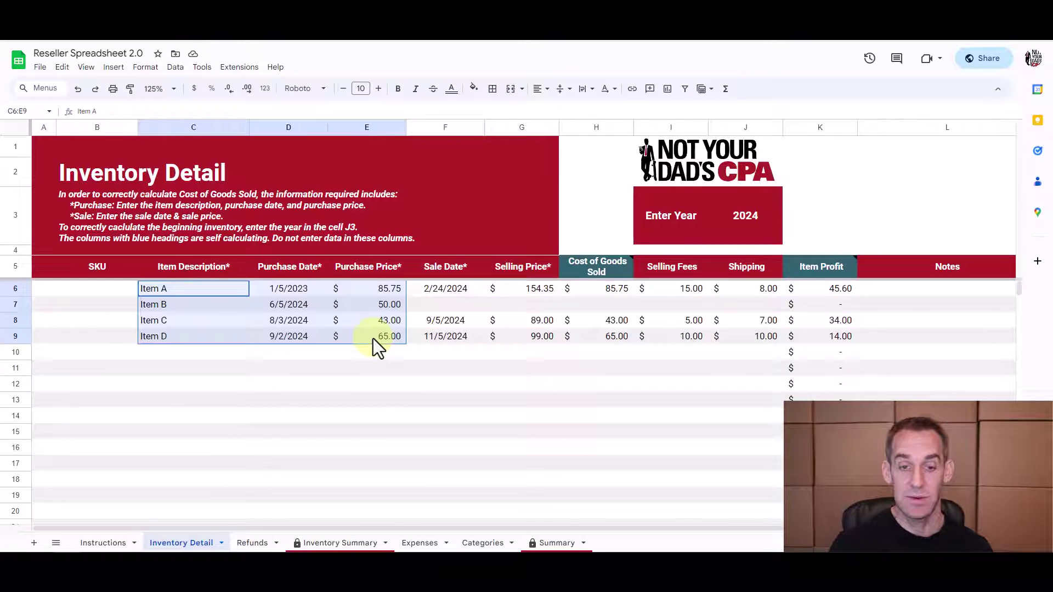
left_click(460, 270)
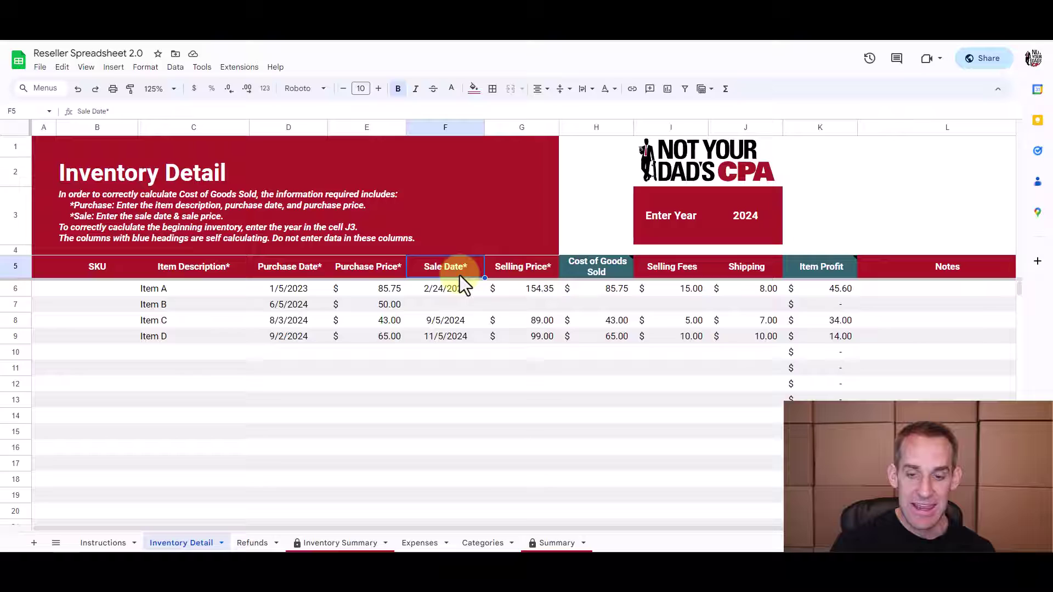
Show the Cost of Goods Sold formulas, with Item A's 85.75 taken from its purchase price
left_click(608, 272)
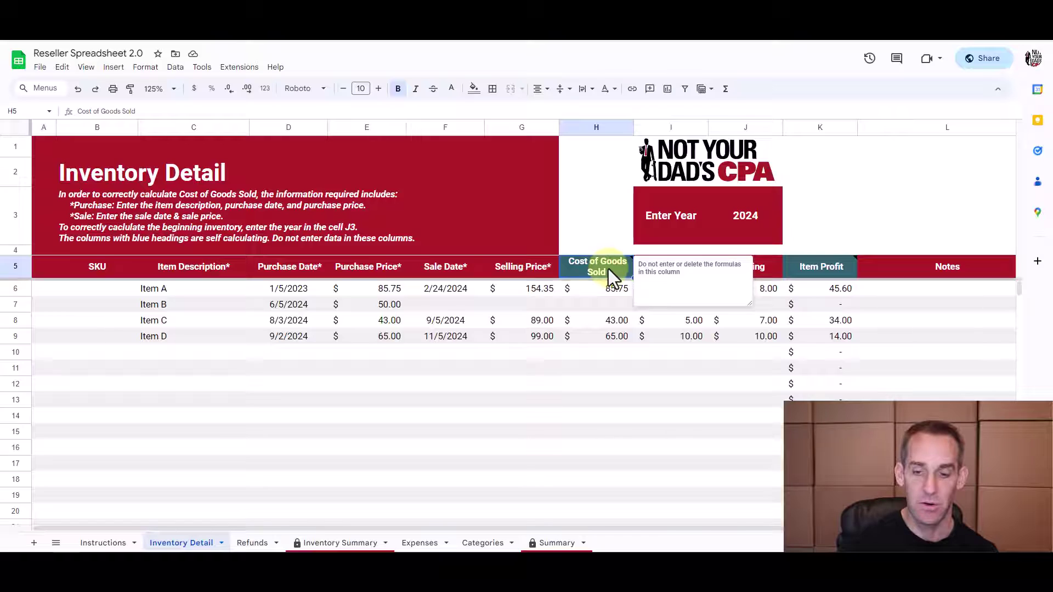
left_click_drag(600, 286, 612, 426)
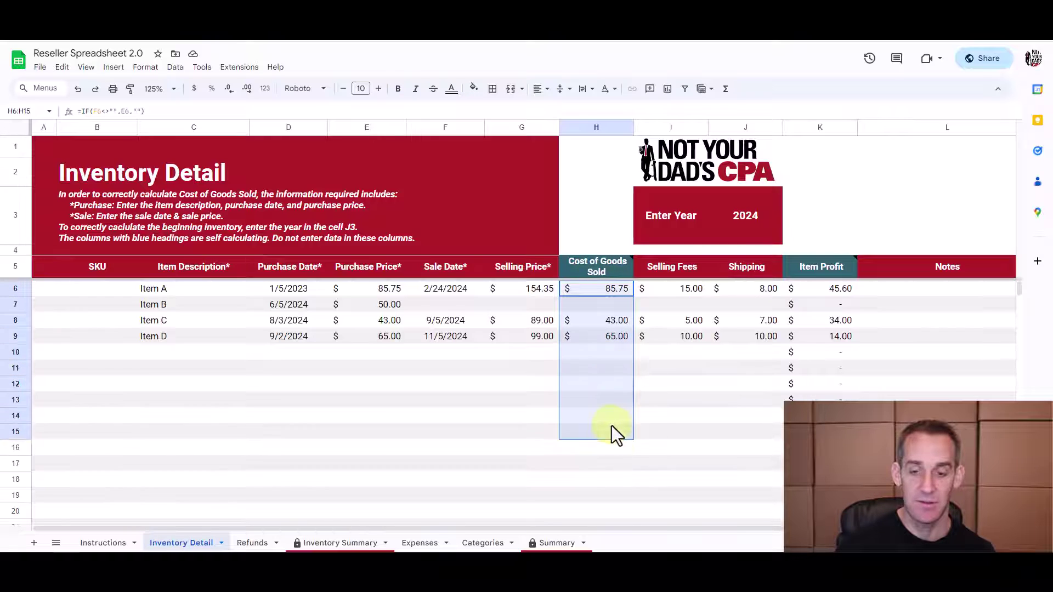
left_click(457, 286)
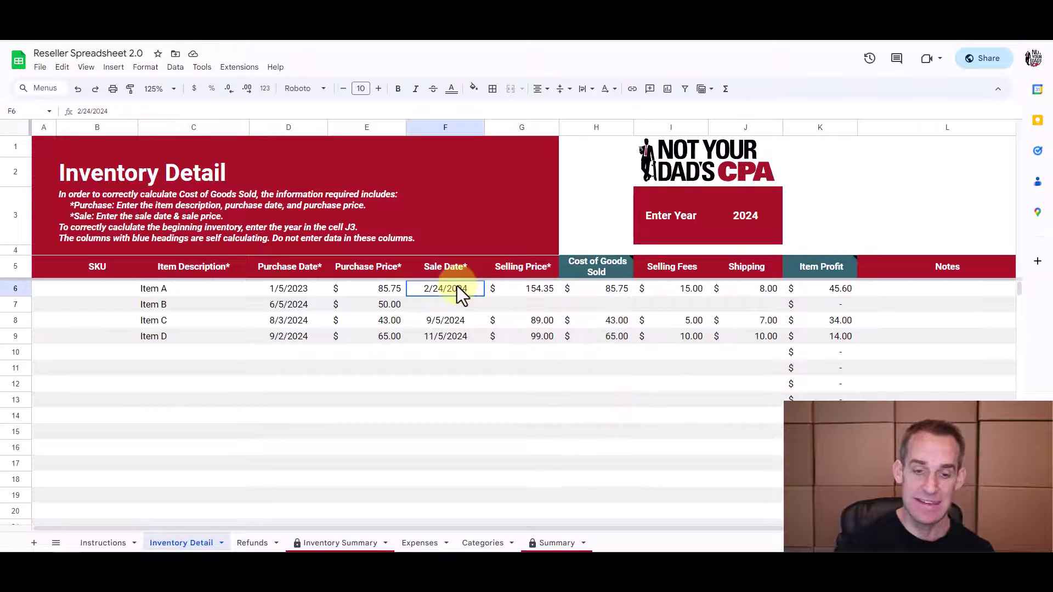
left_click(618, 288)
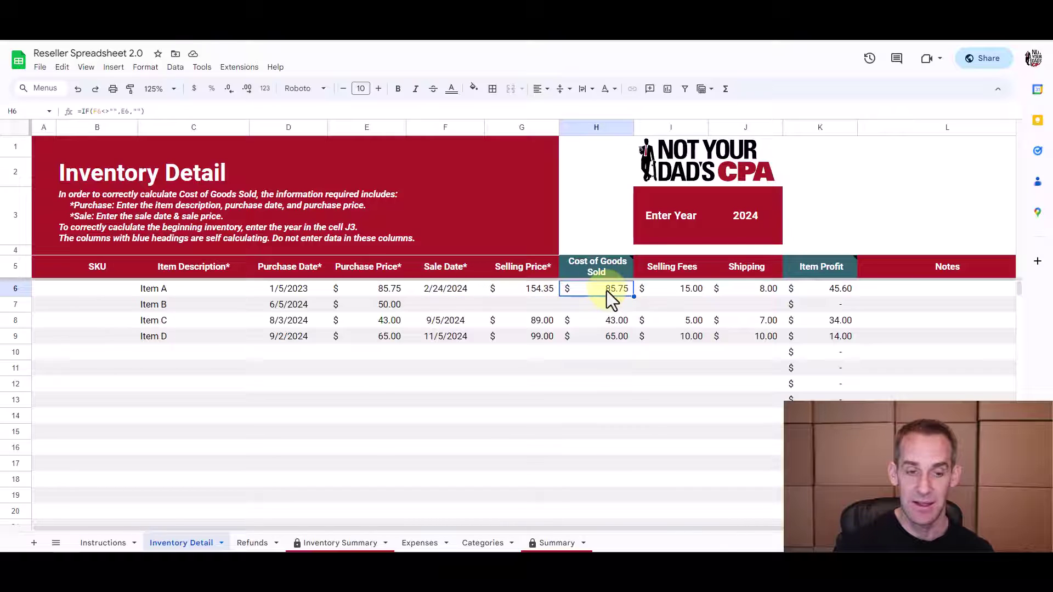
left_click(382, 293)
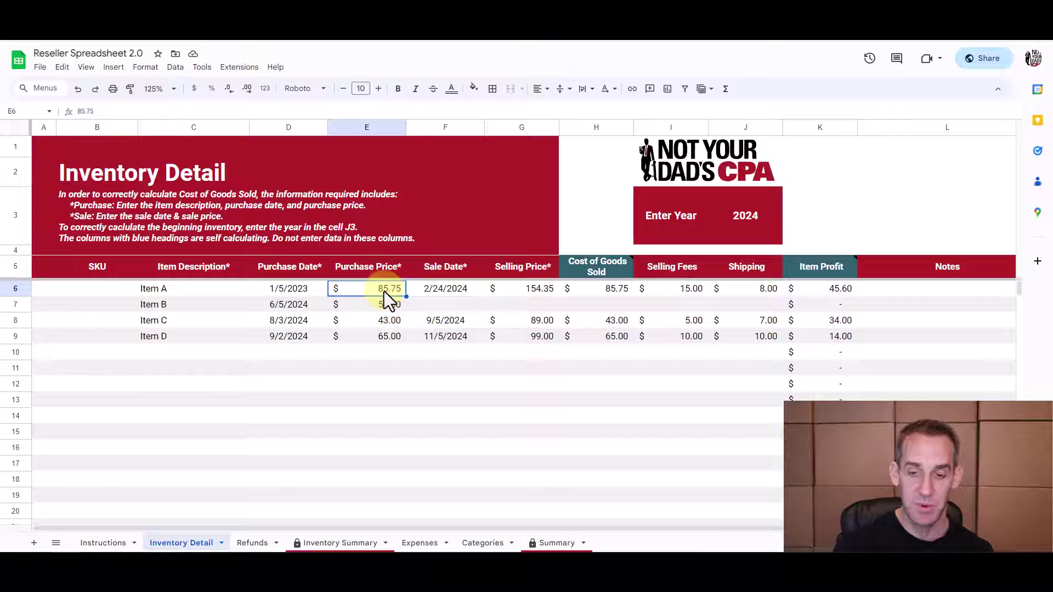
left_click(608, 288)
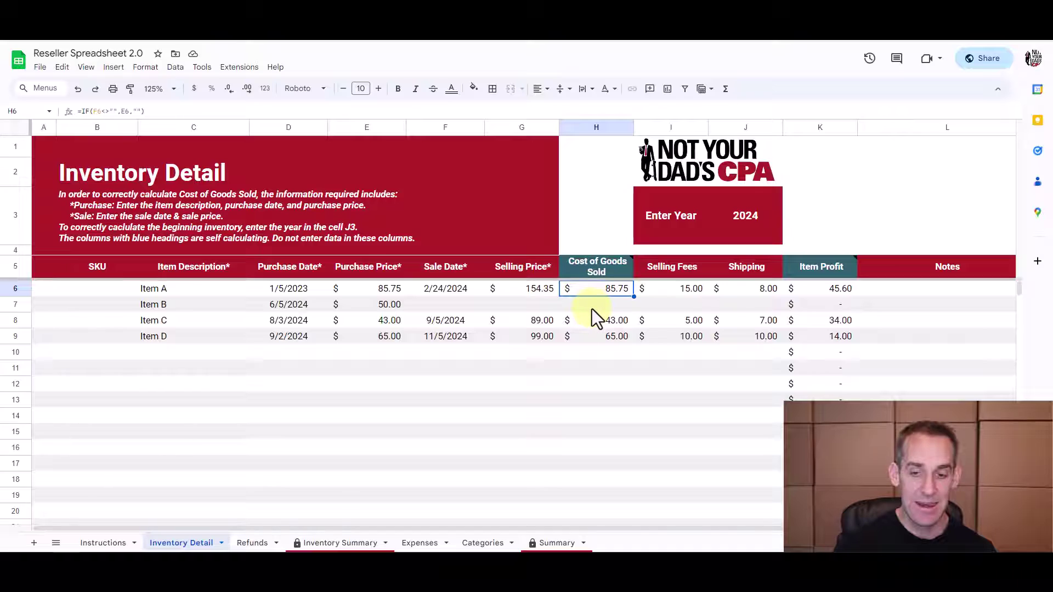
Show Item B's blank cost and empty sale fields, and inspect Item A's Item Profit formula
left_click(592, 307)
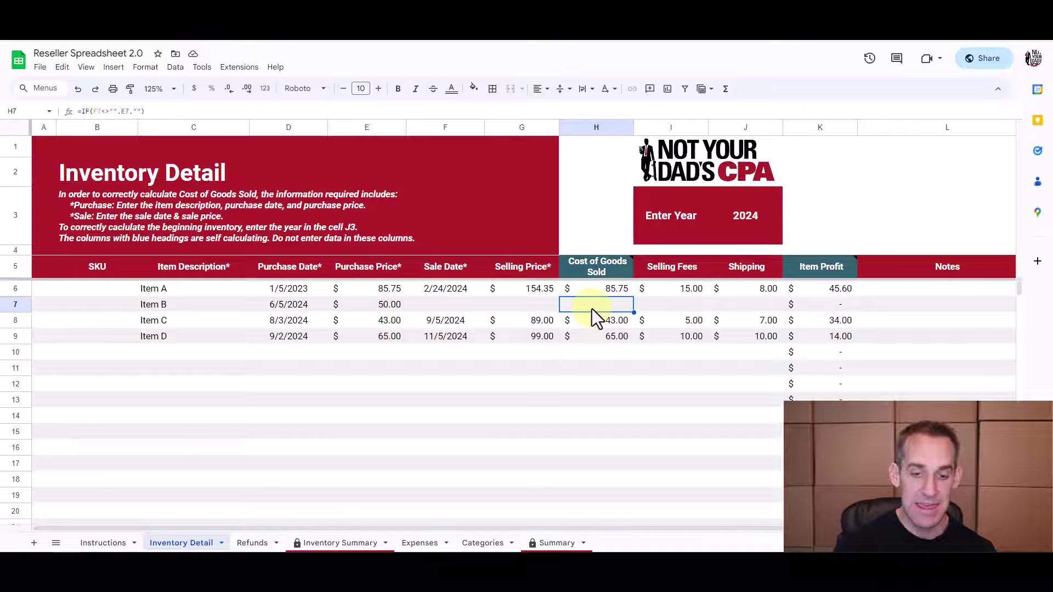
left_click(453, 309)
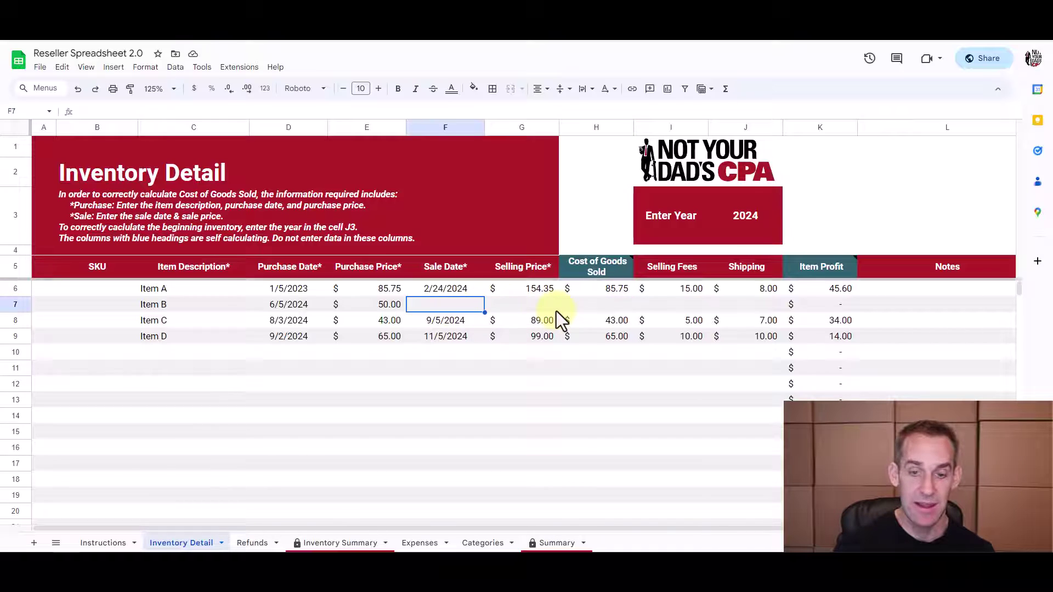
left_click(543, 305)
left_click(614, 303)
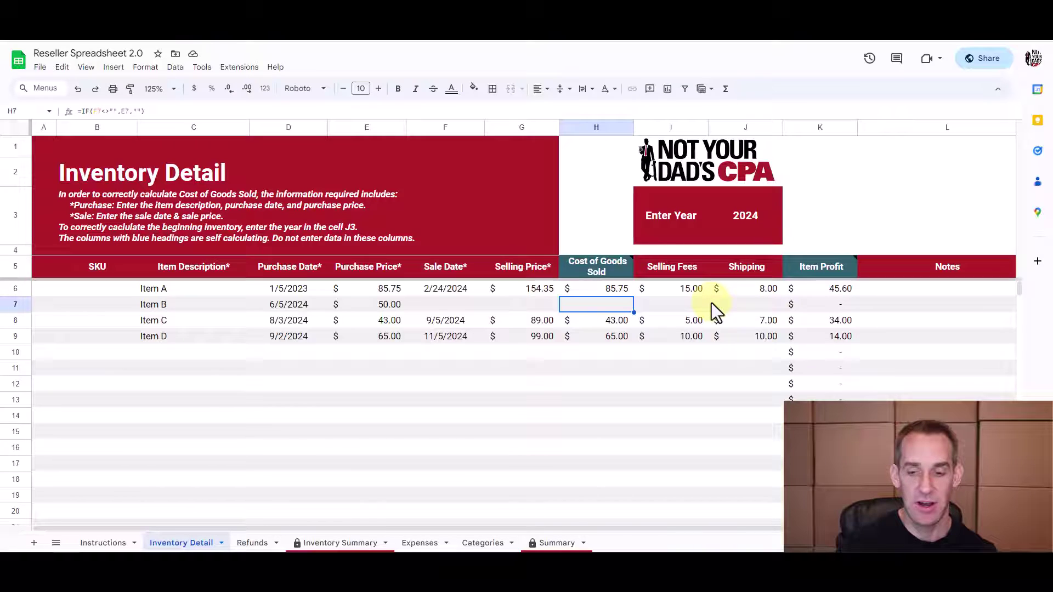
left_click(823, 291)
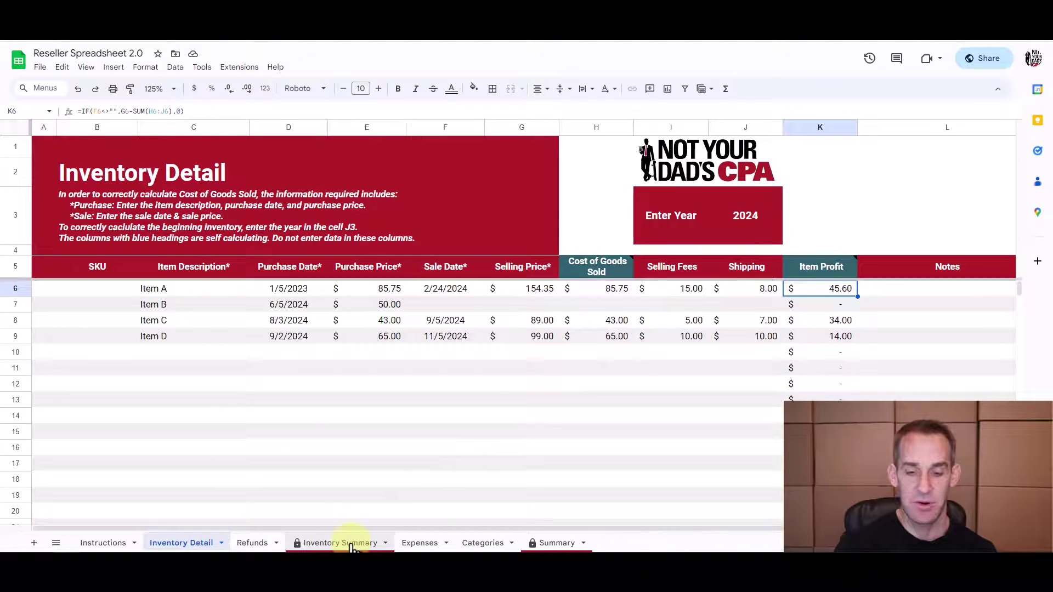
left_click(617, 290)
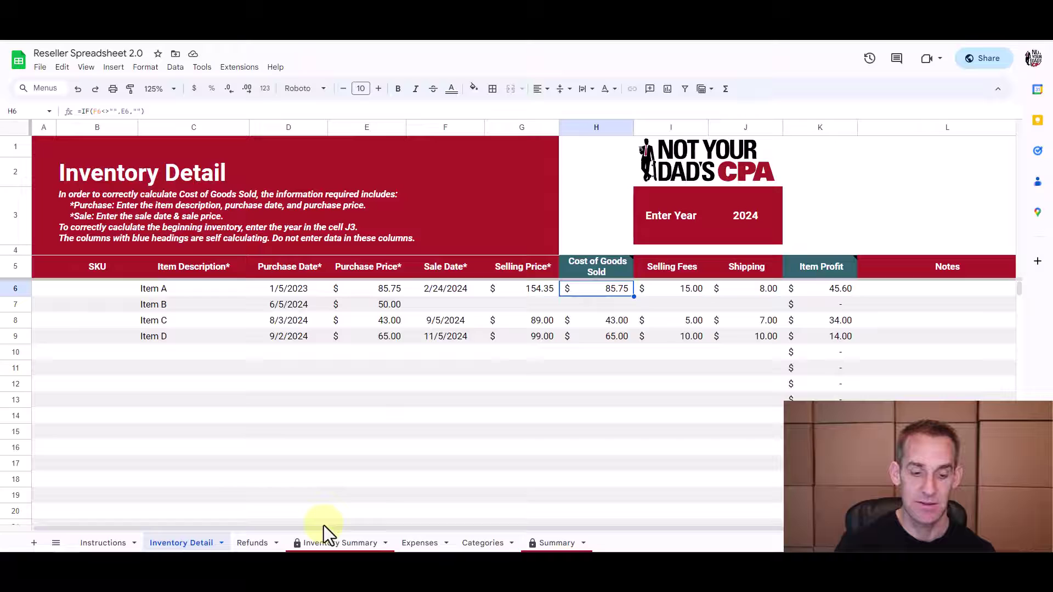
Inspect the Total YTD formulas for beginning inventory, purchases, ending inventory and cost of goods sold (194)
right_click(328, 543)
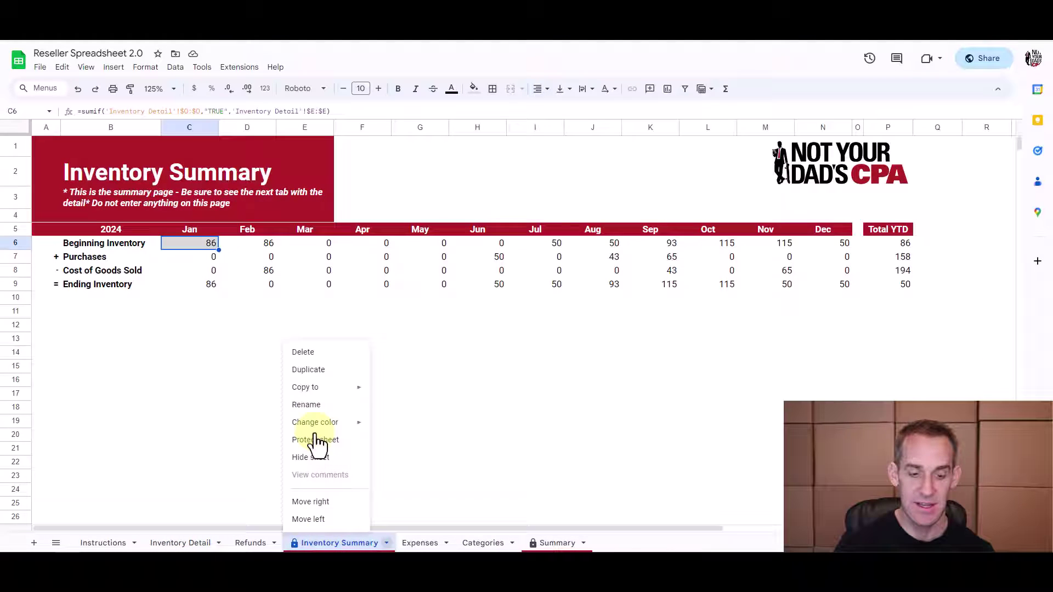
left_click(270, 272)
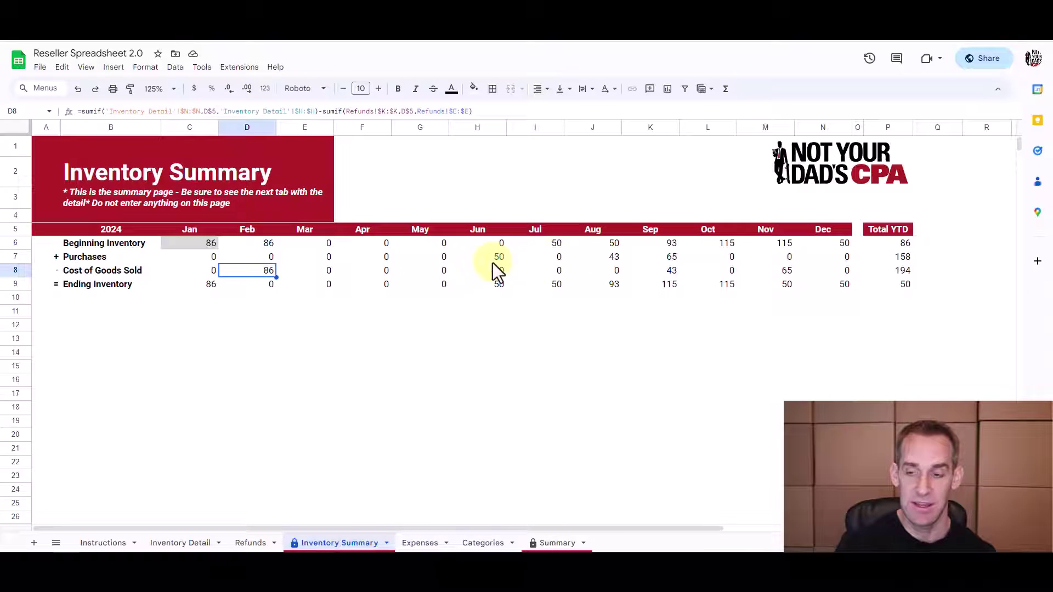
left_click(895, 269)
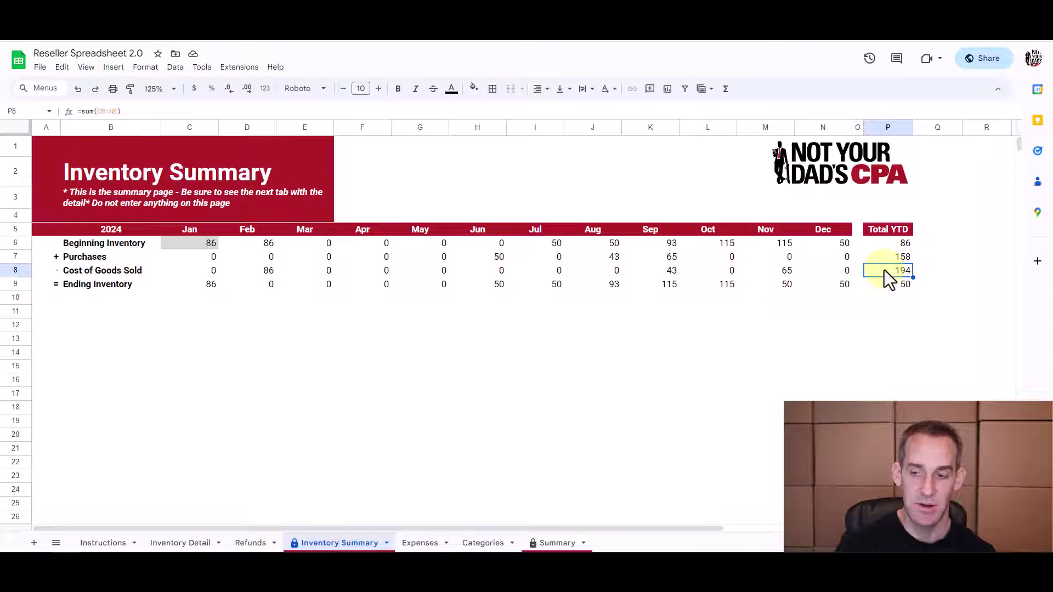
left_click(885, 246)
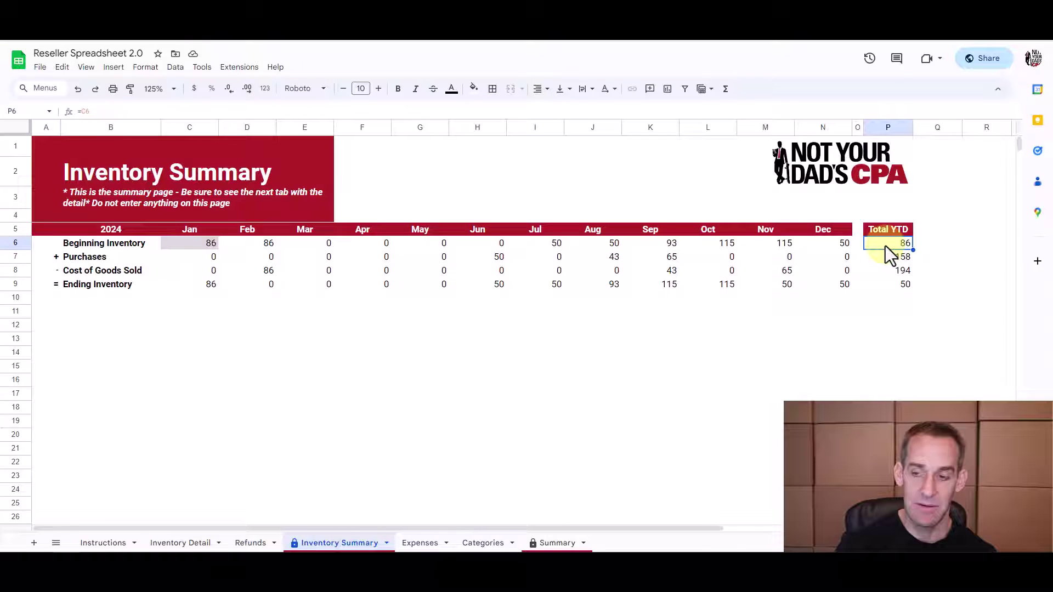
left_click(888, 258)
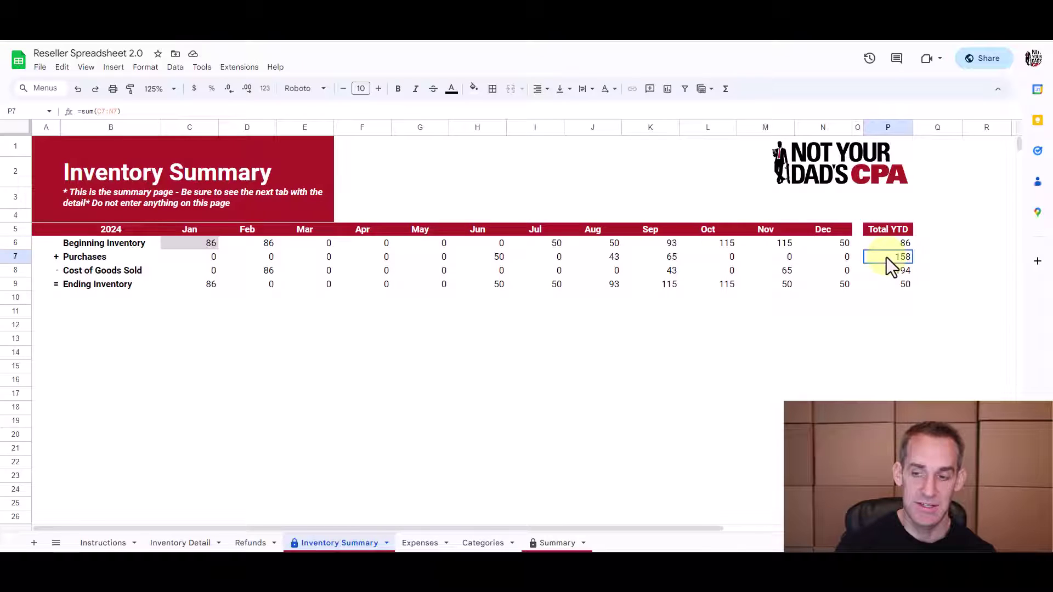
left_click(895, 285)
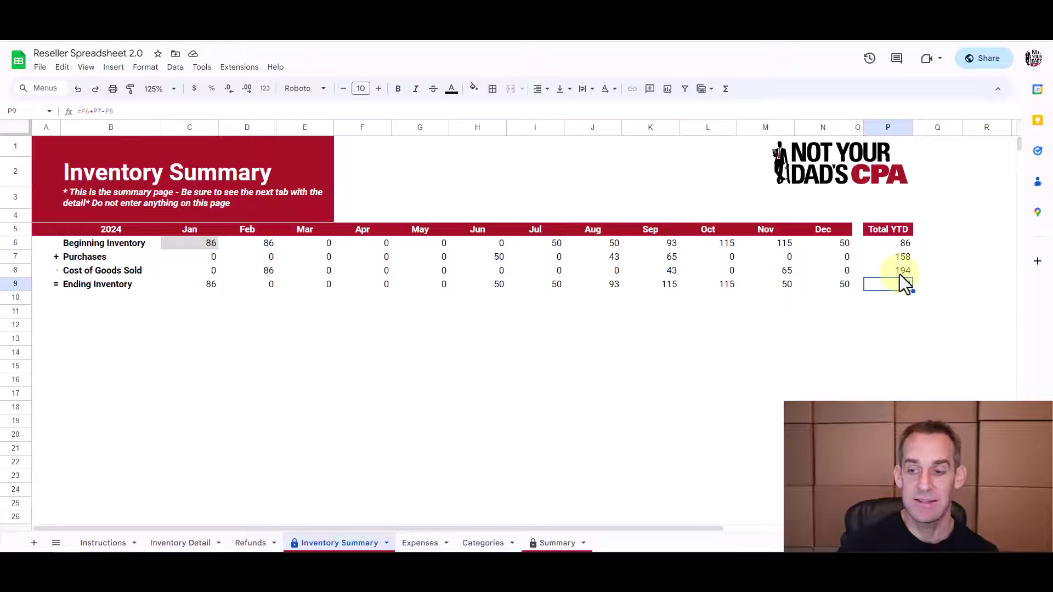
left_click(903, 257)
left_click(893, 285)
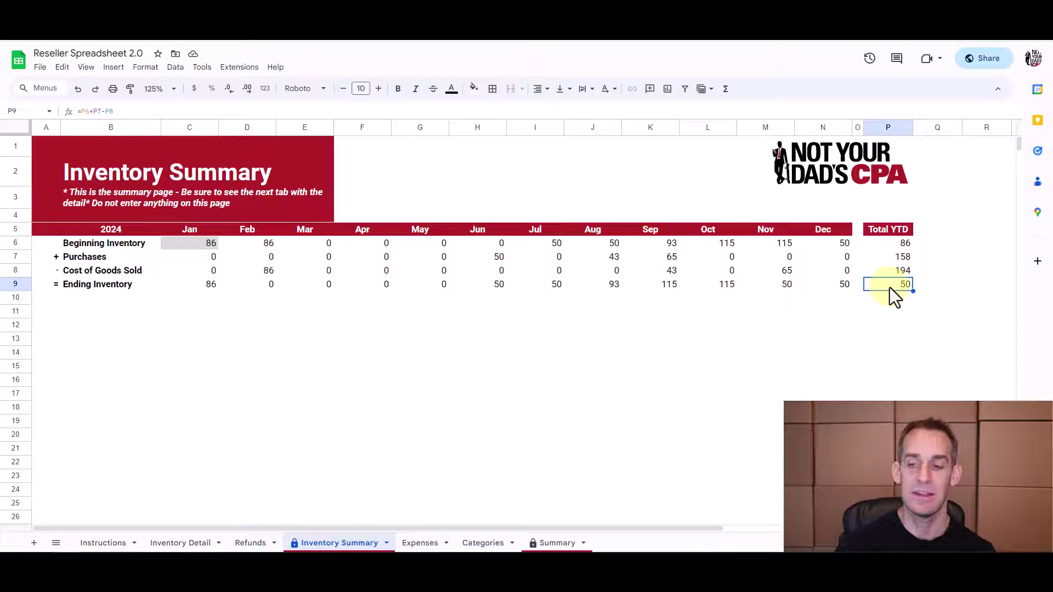
left_click(889, 274)
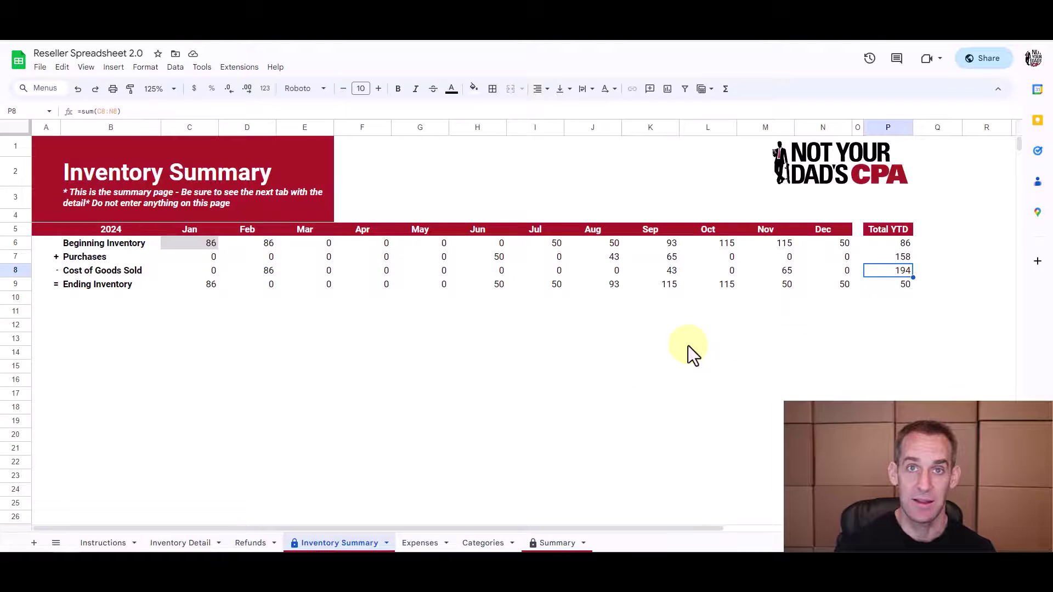
left_click(208, 542)
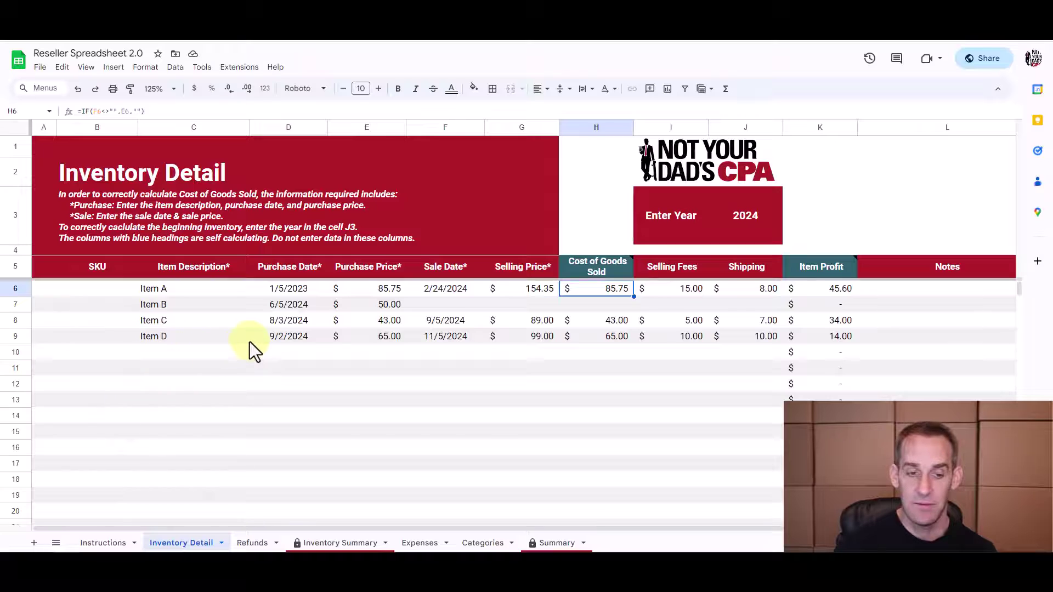
Point out Item A's purchase date and 2024 in J3, then January's Beginning Inventory formula
left_click(300, 294)
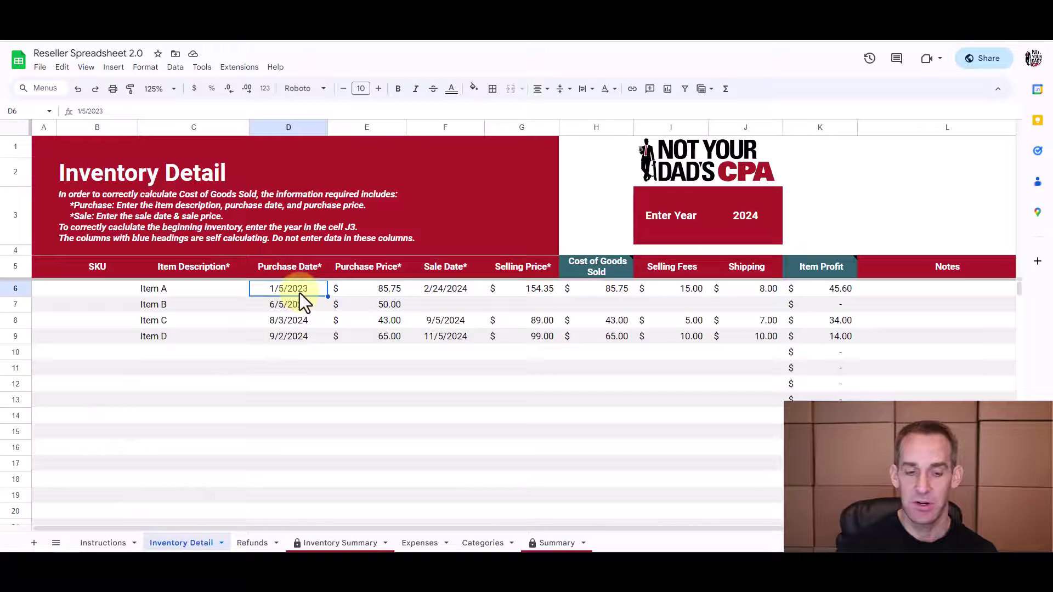
left_click(755, 218)
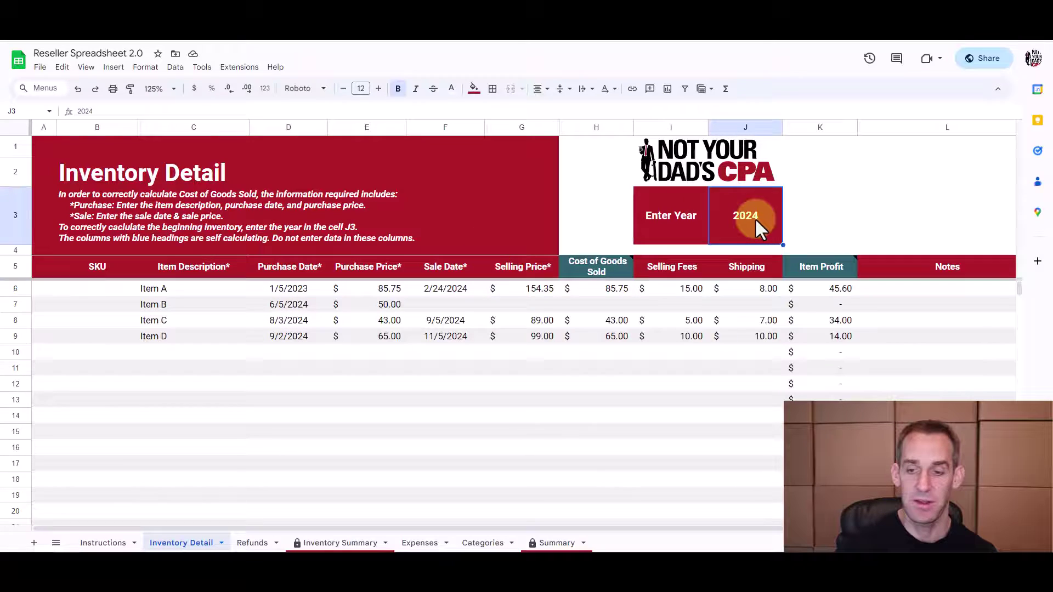
left_click(340, 542)
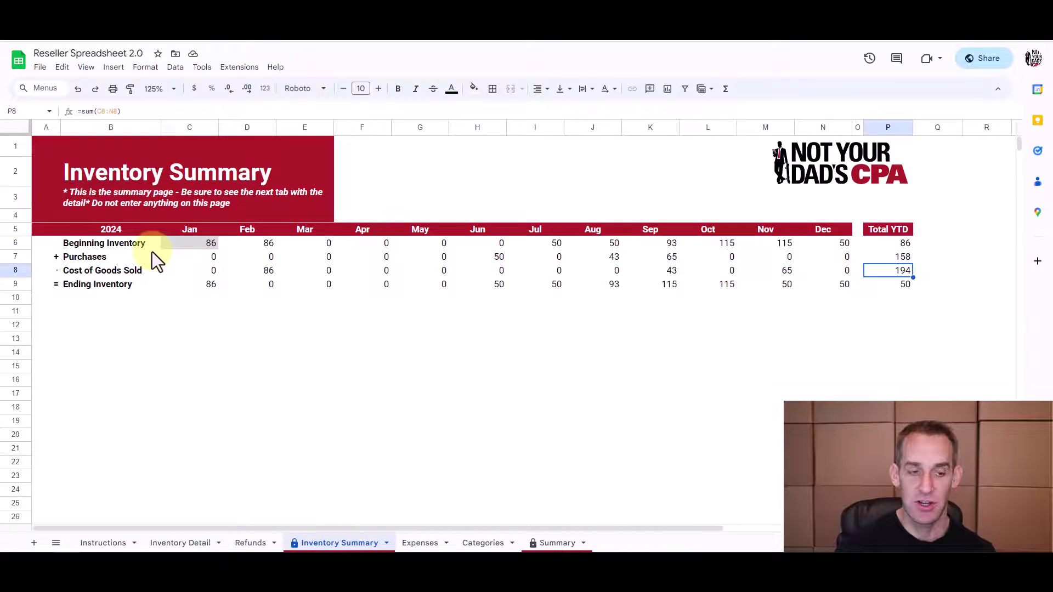
left_click(184, 245)
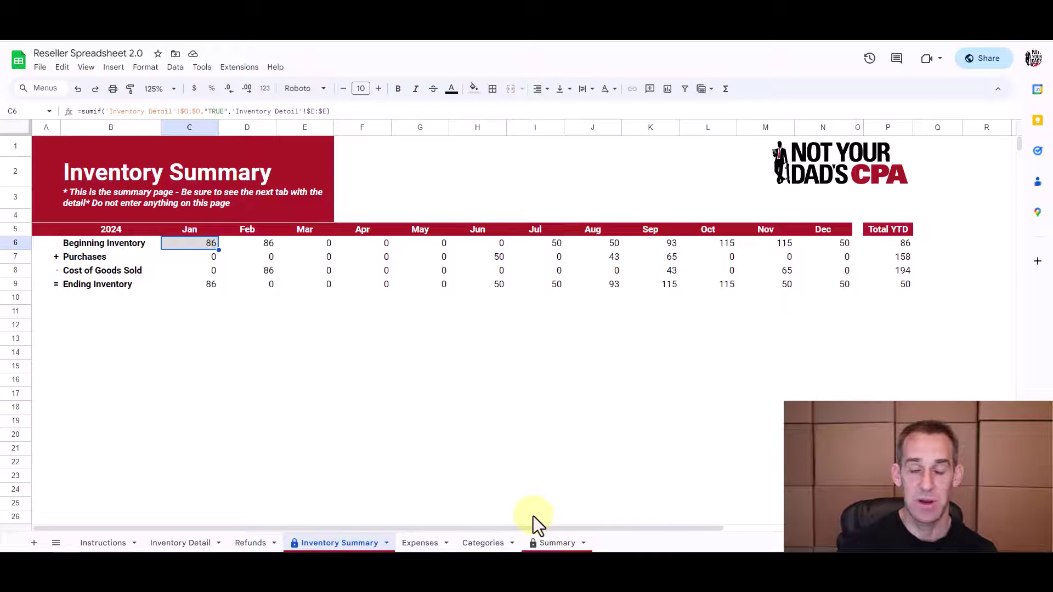
left_click(493, 543)
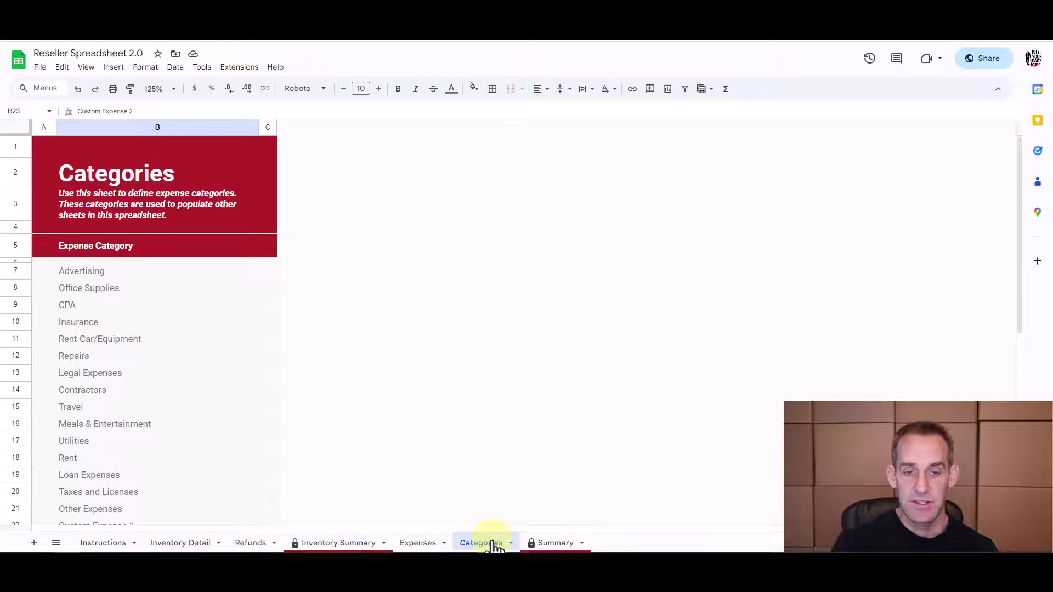
Go through the categories: Advertising, Office Supplies, CPA, Insurance and Custom Expense 1–4
left_click(102, 272)
left_click(101, 288)
left_click(90, 306)
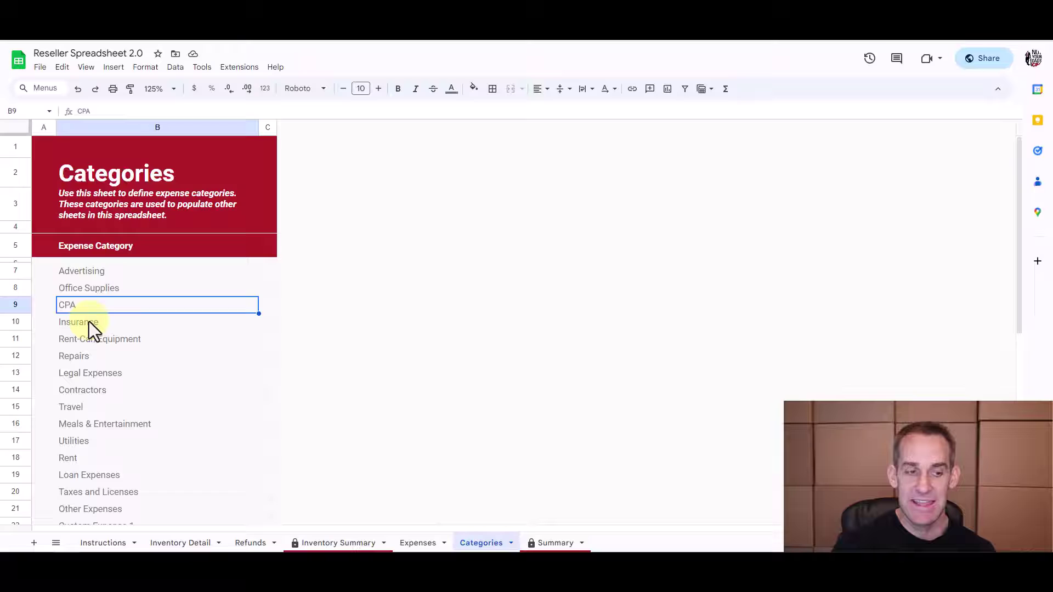
left_click(89, 324)
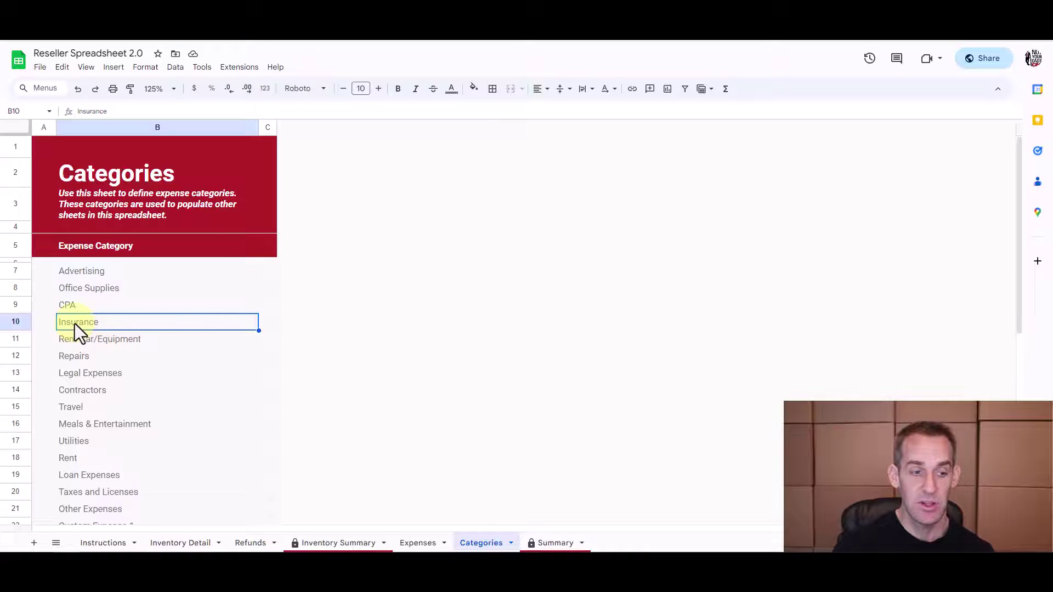
scroll(79, 326, "down", 3)
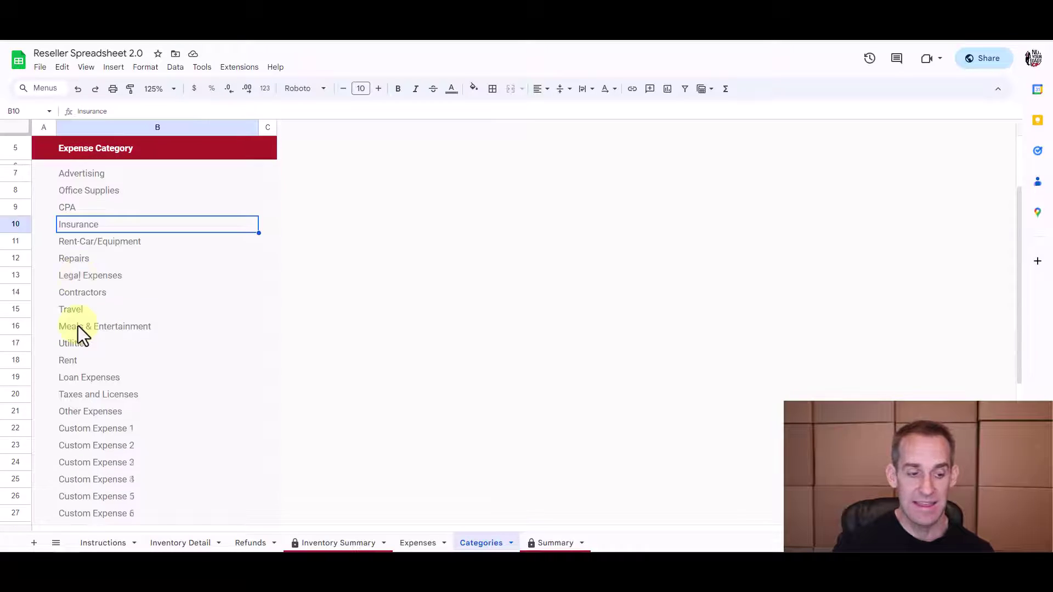
left_click(119, 431)
left_click(116, 444)
left_click(113, 464)
left_click(111, 479)
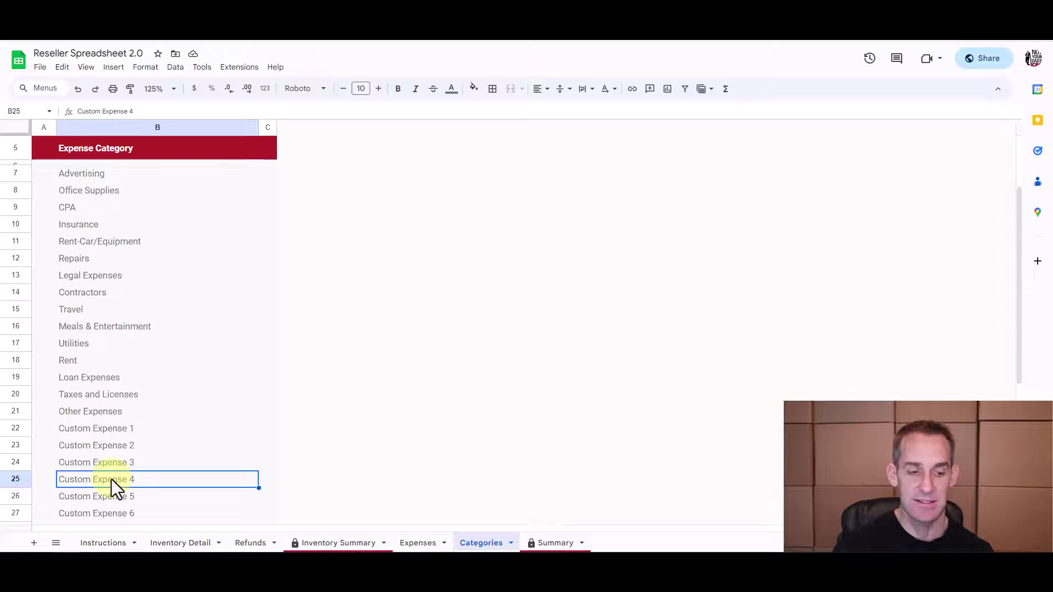
On Expenses, review the first entry's category dropdown, date, description and $50.00 amount
left_click(414, 543)
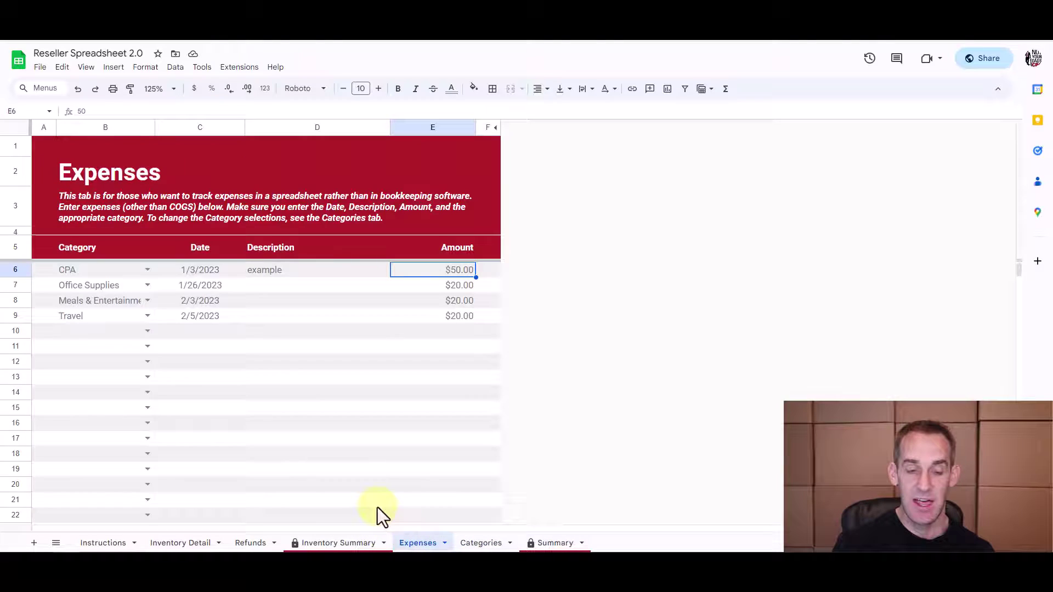
left_click(145, 270)
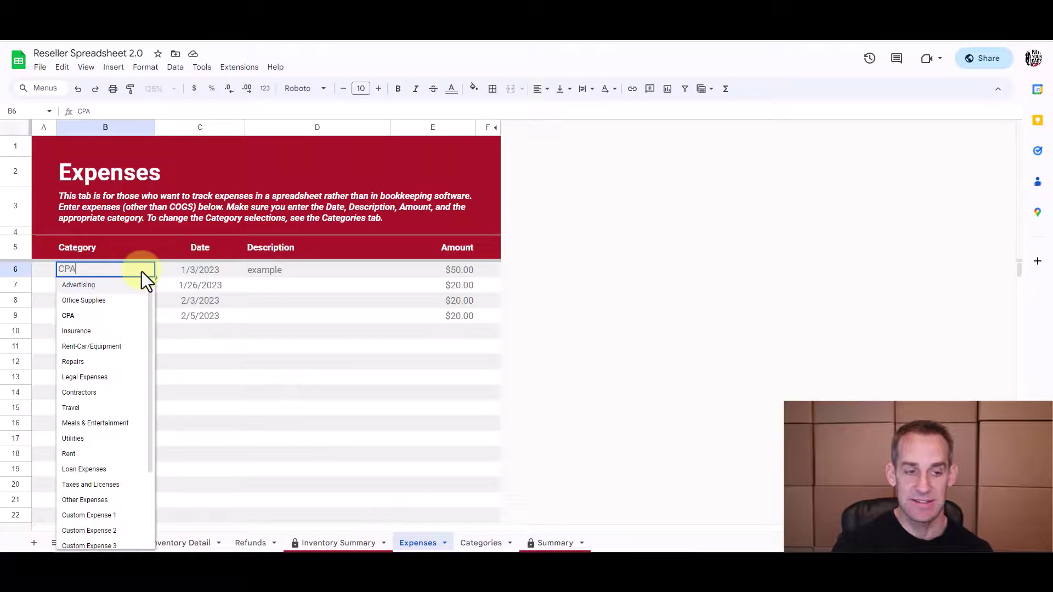
left_click(217, 269)
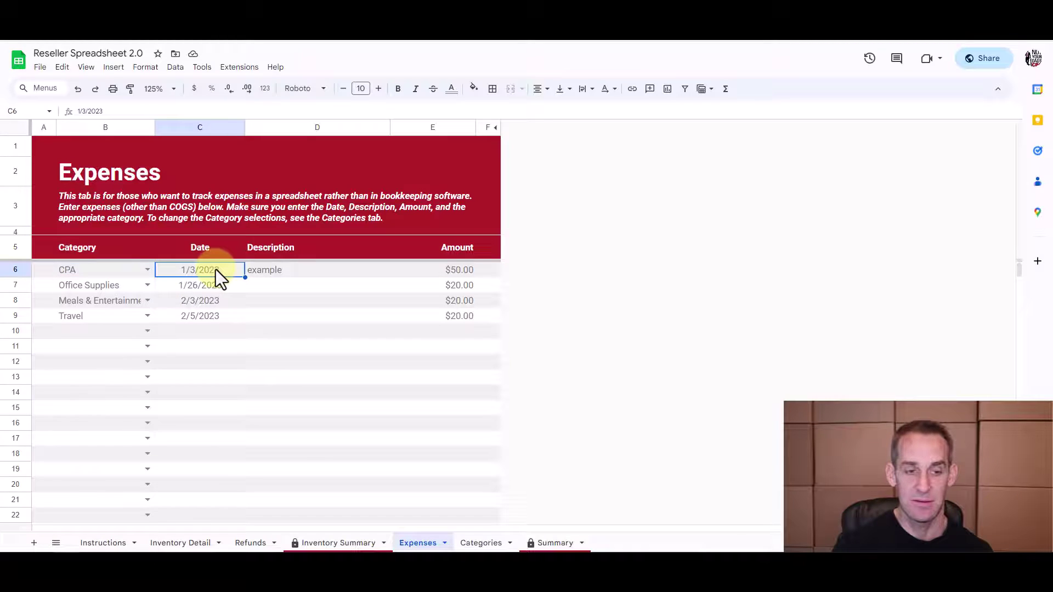
left_click(284, 272)
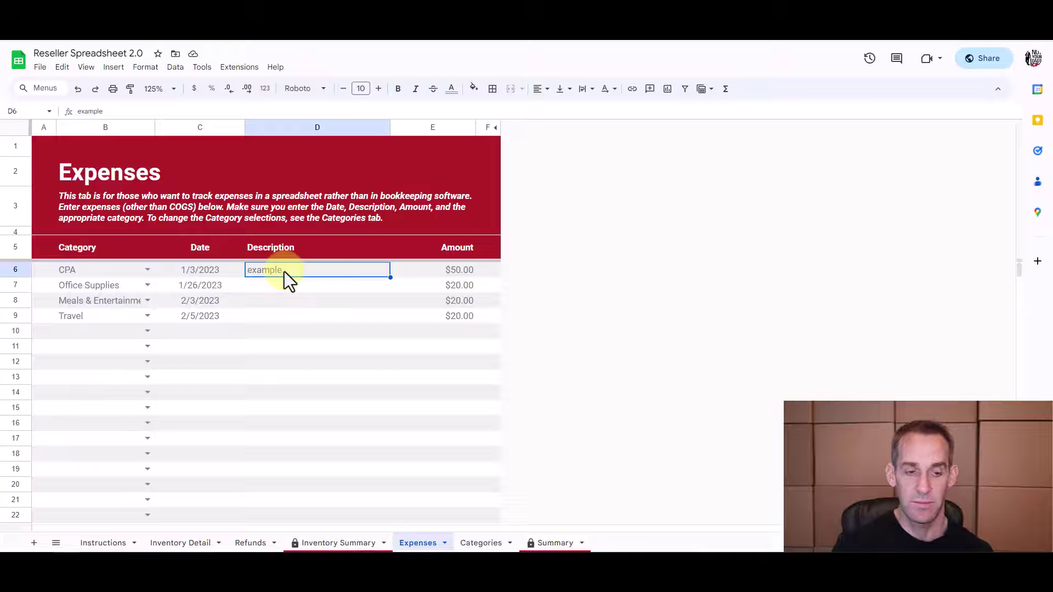
left_click(448, 271)
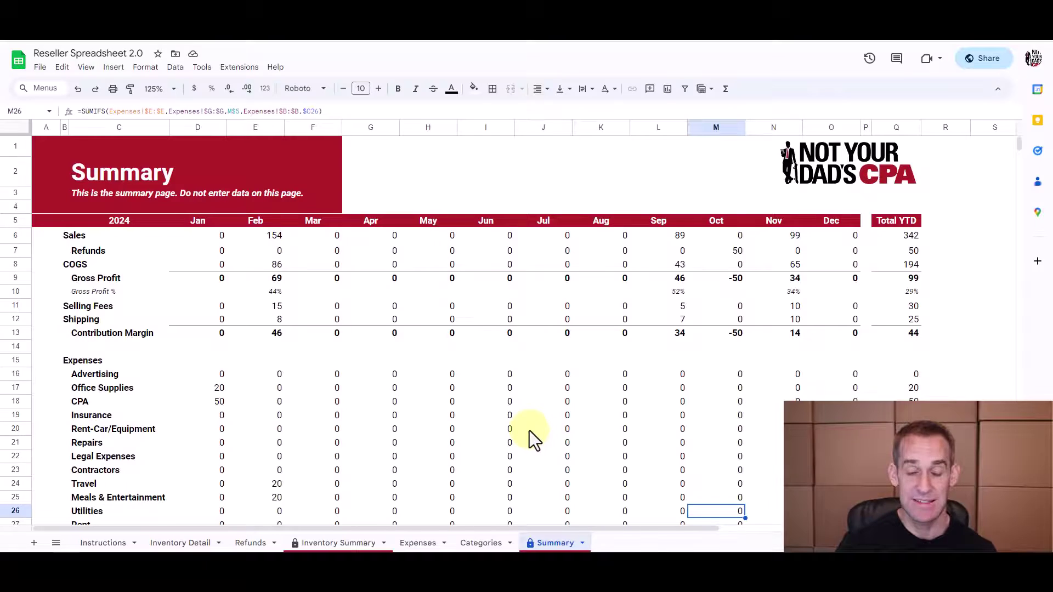
Select Summary's January–July COGS figures and the Net Income (Loss) row with its year-to-date total
scroll(204, 340, "down", 2)
left_click_drag(206, 326, 644, 483)
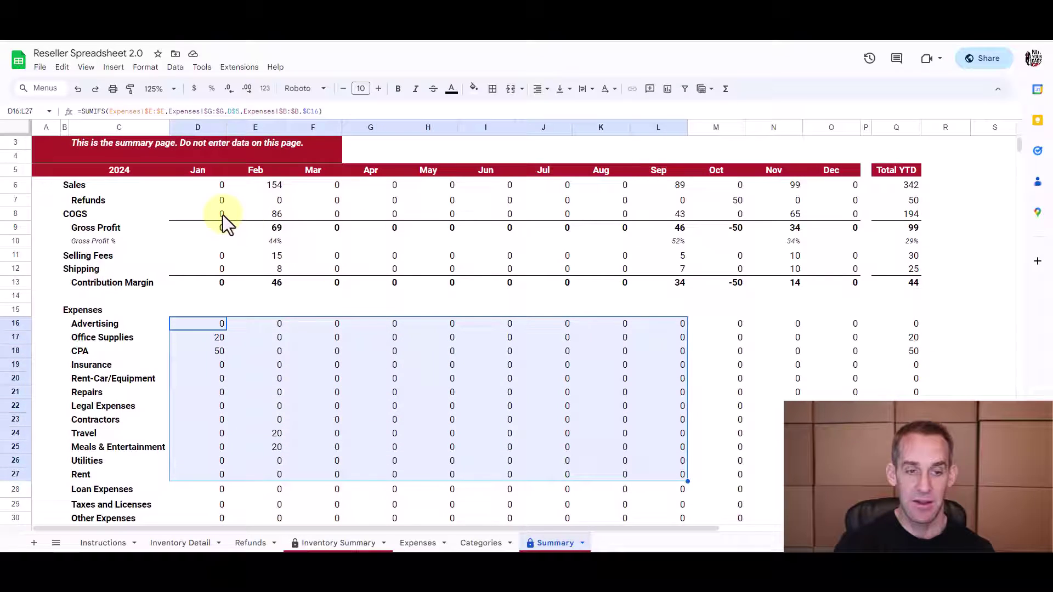
left_click_drag(224, 214, 640, 213)
scroll(228, 481, "down", 5)
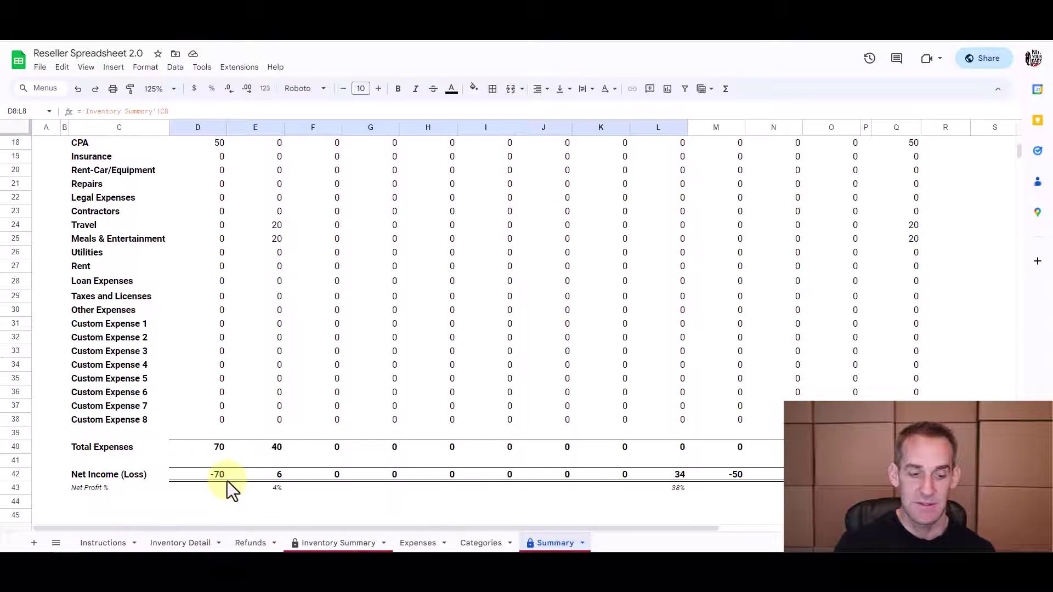
left_click_drag(211, 477, 832, 475)
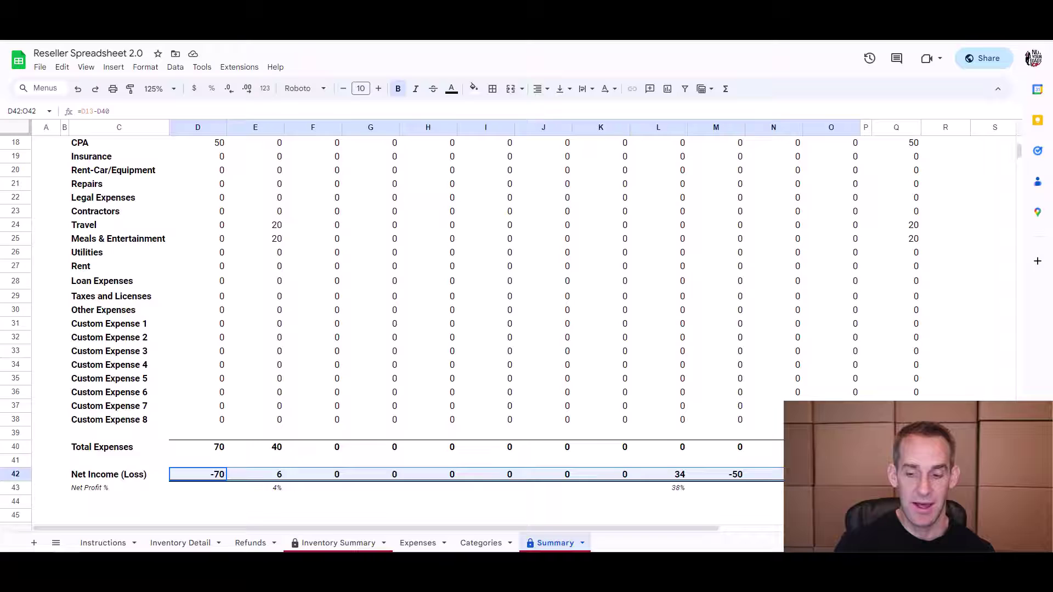
left_click(896, 475)
scroll(896, 475, "up", 6)
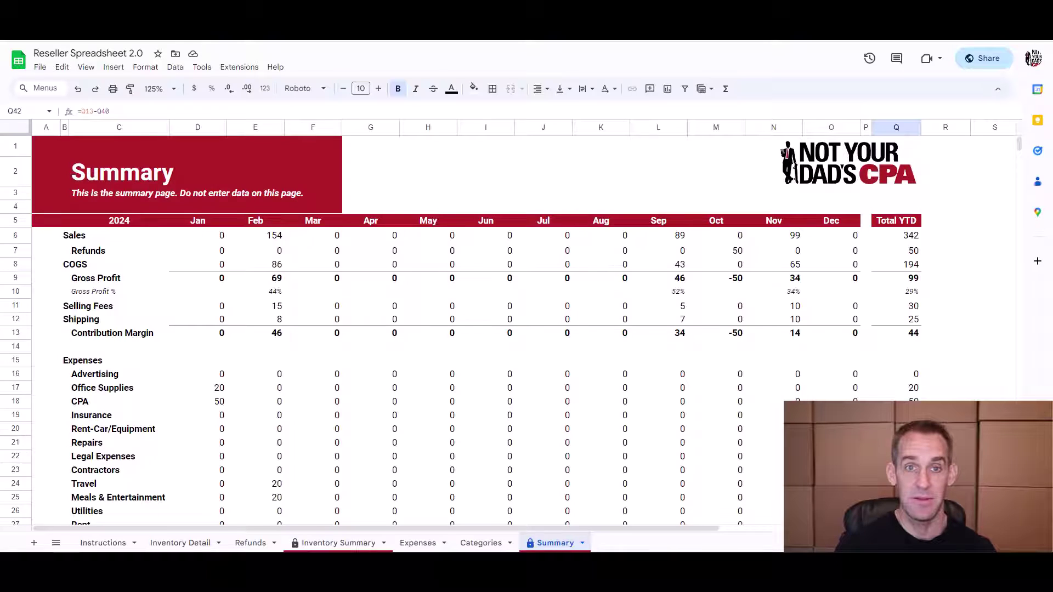
left_click(204, 542)
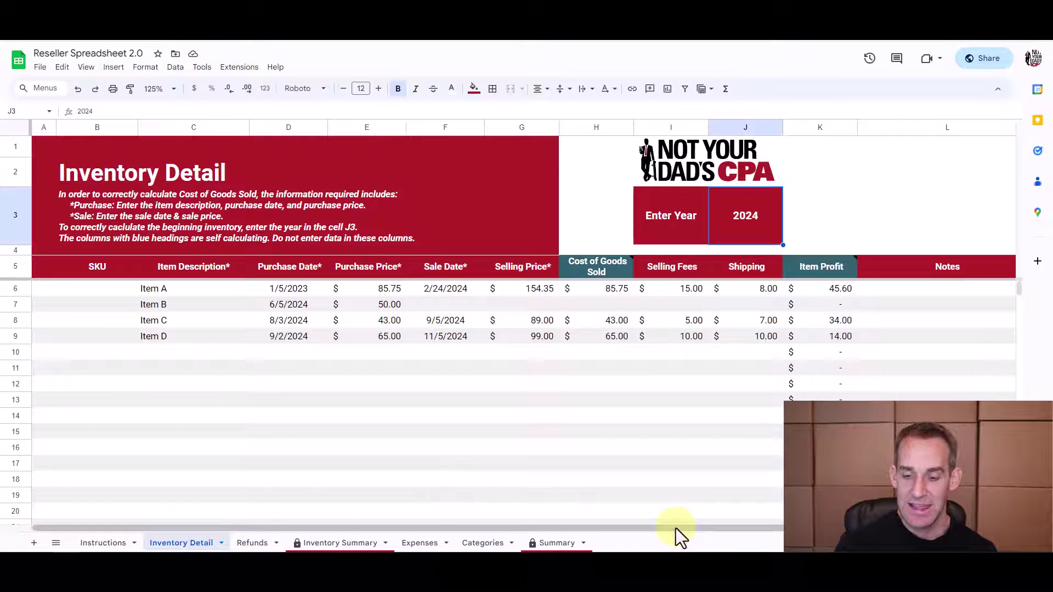
Unhide the Purchase month and Sales month helper columns M:N and select their formulas
scroll(675, 528, "right", 1)
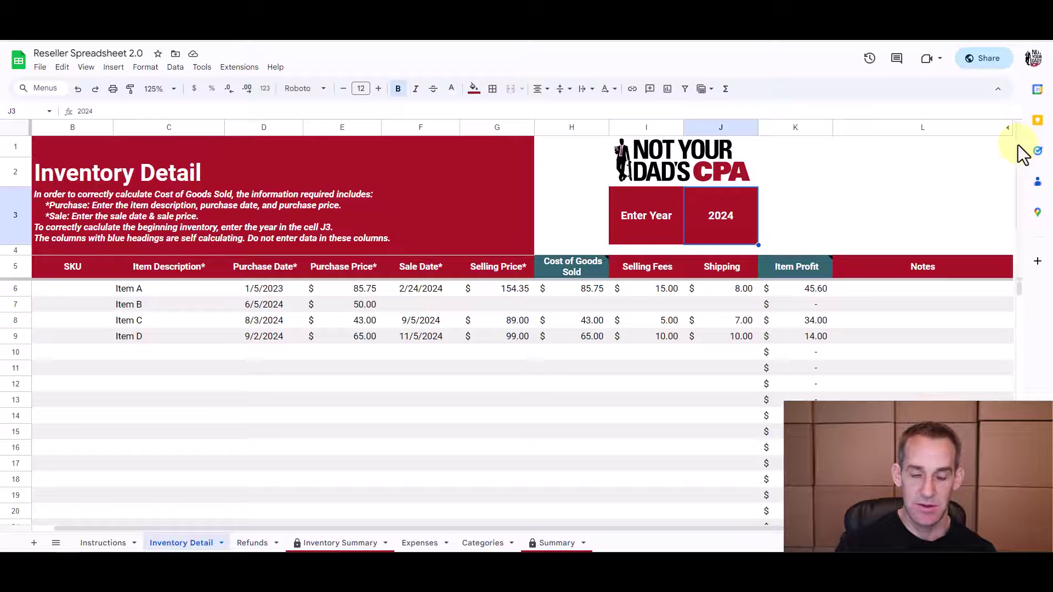
left_click(1008, 128)
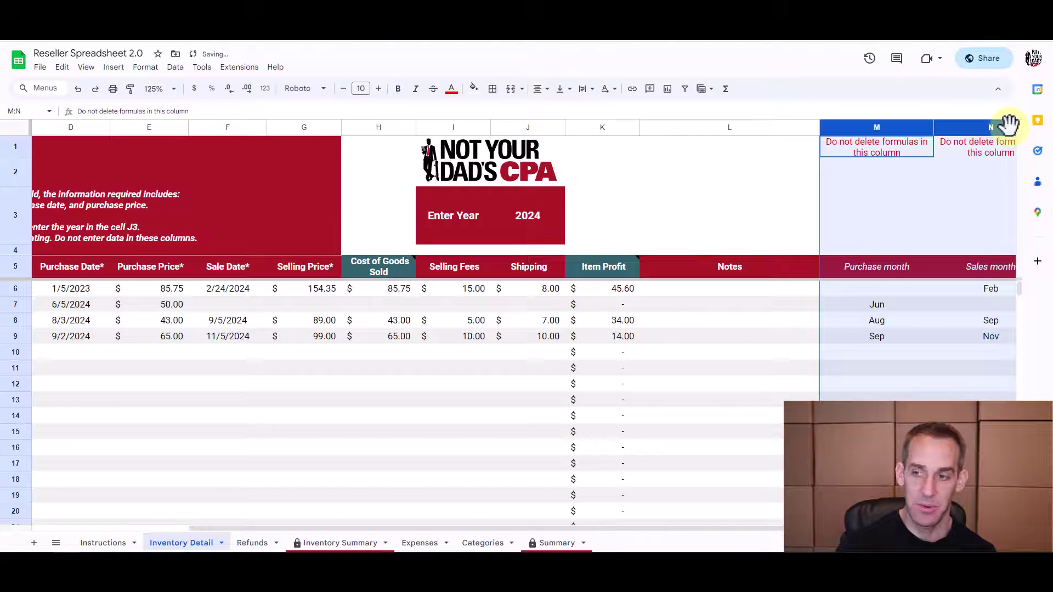
left_click_drag(864, 292, 991, 510)
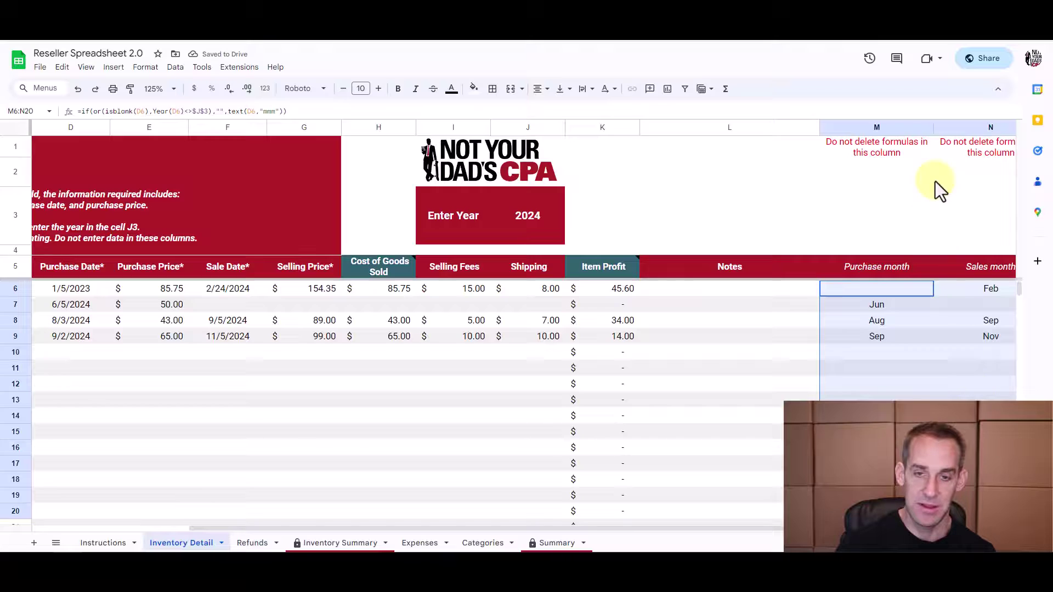
left_click_drag(921, 128, 963, 126)
right_click(963, 126)
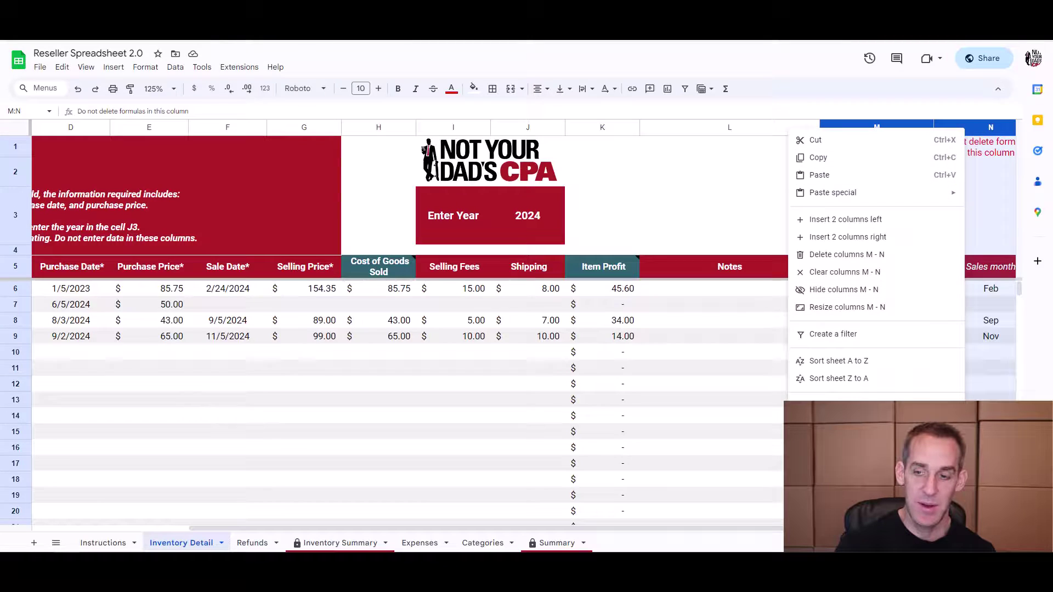
left_click(581, 505)
left_click(254, 542)
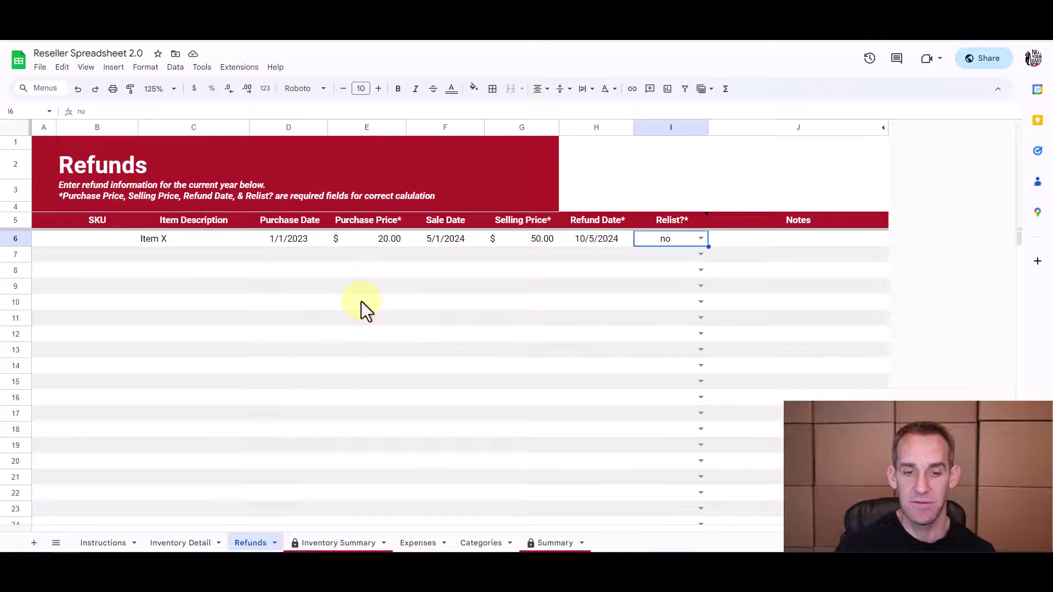
Inspect Item X's purchase price, selling price and 10/5/2024 refund date on Refunds
left_click(370, 239)
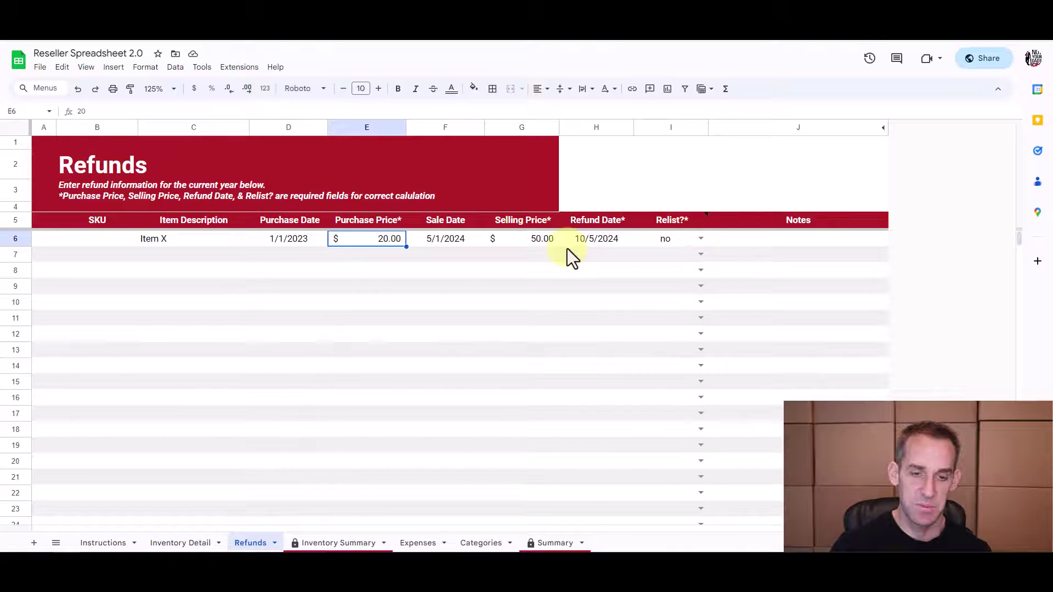
left_click(527, 238)
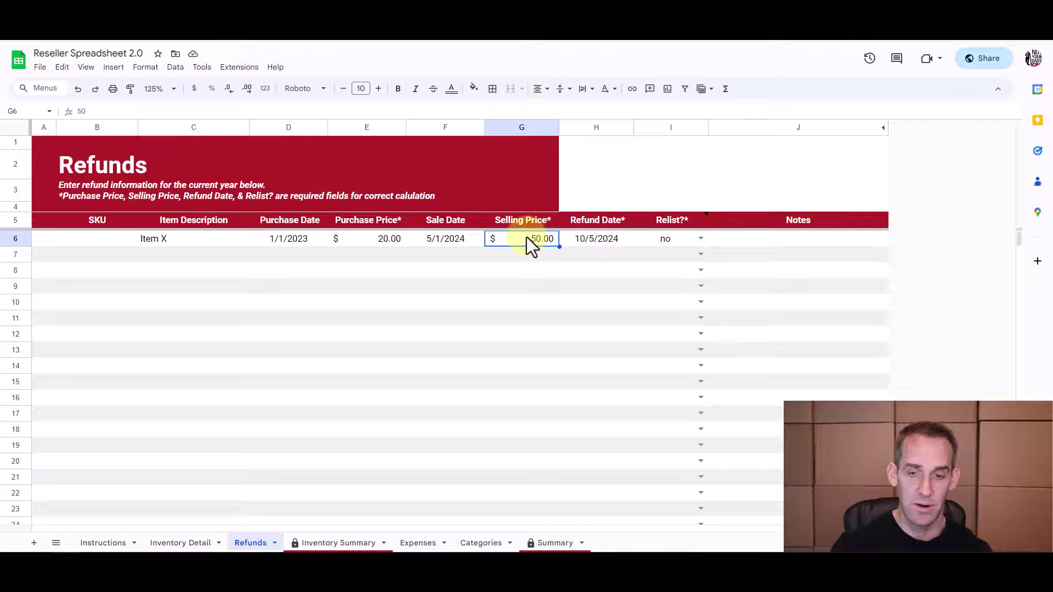
left_click(590, 238)
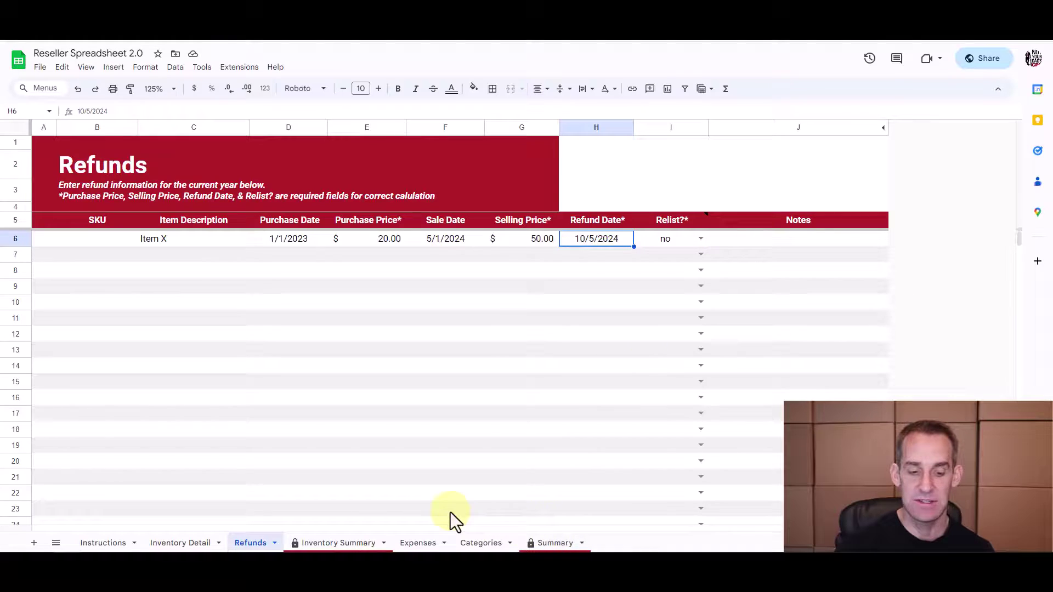
left_click(180, 543)
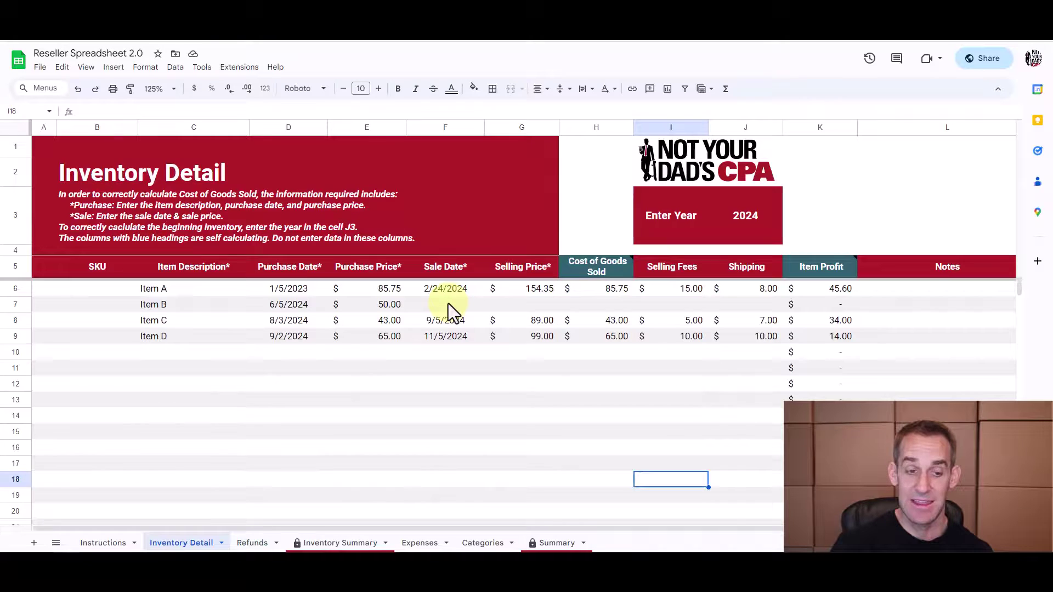
Enter Item B's sale date 10/5/24 in F7 and selling price 60 in G7
left_click(448, 304)
type("10")
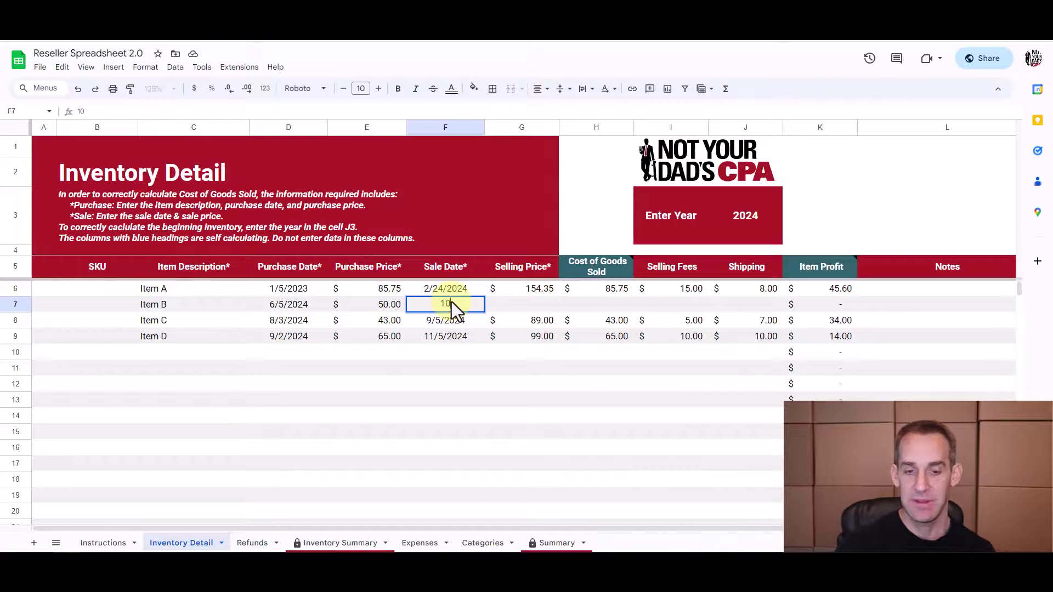
type("/5/24")
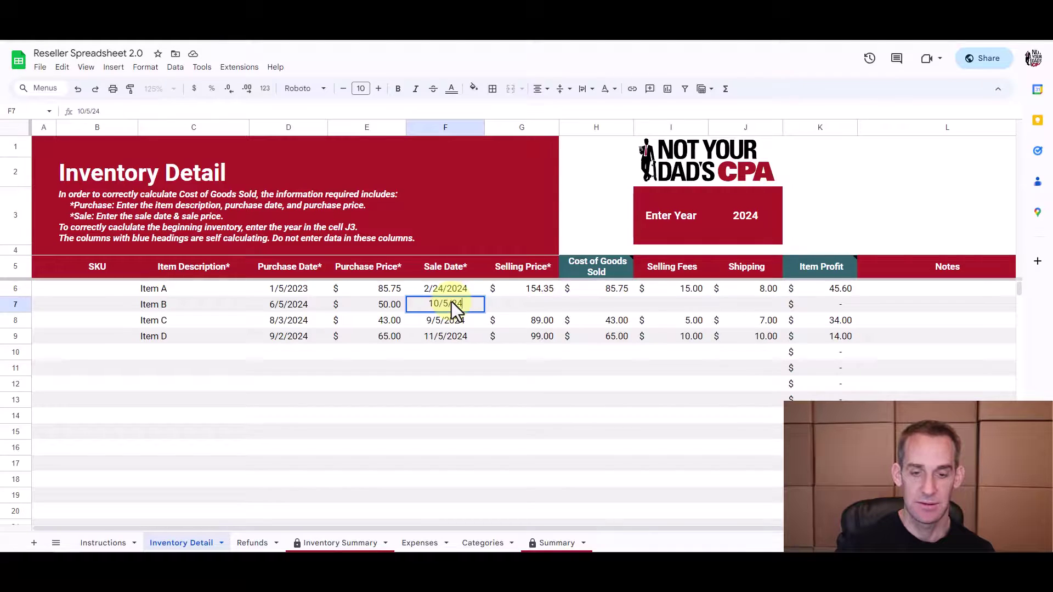
key("Return")
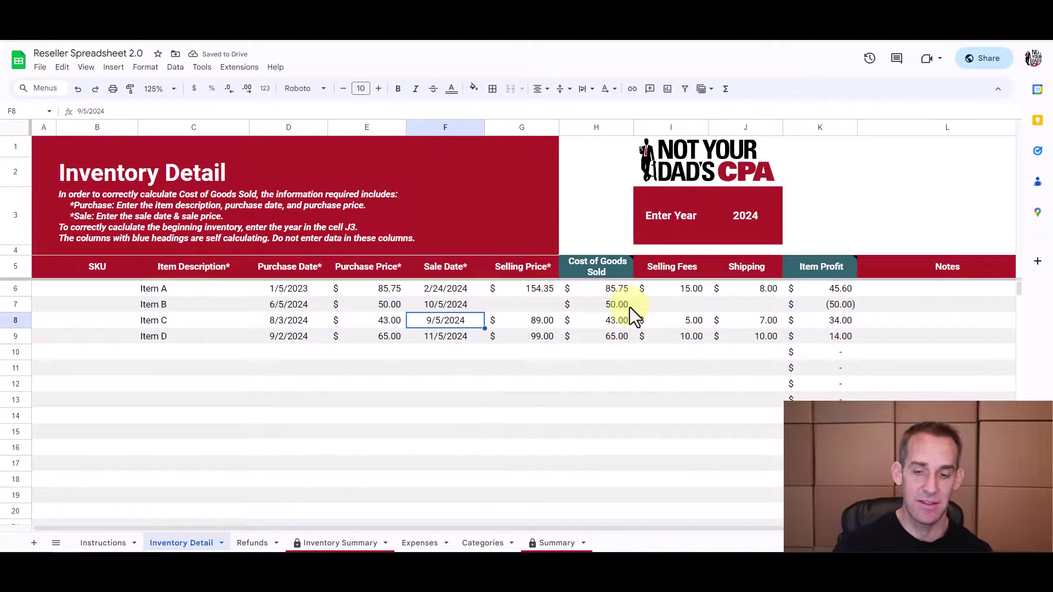
left_click(630, 308)
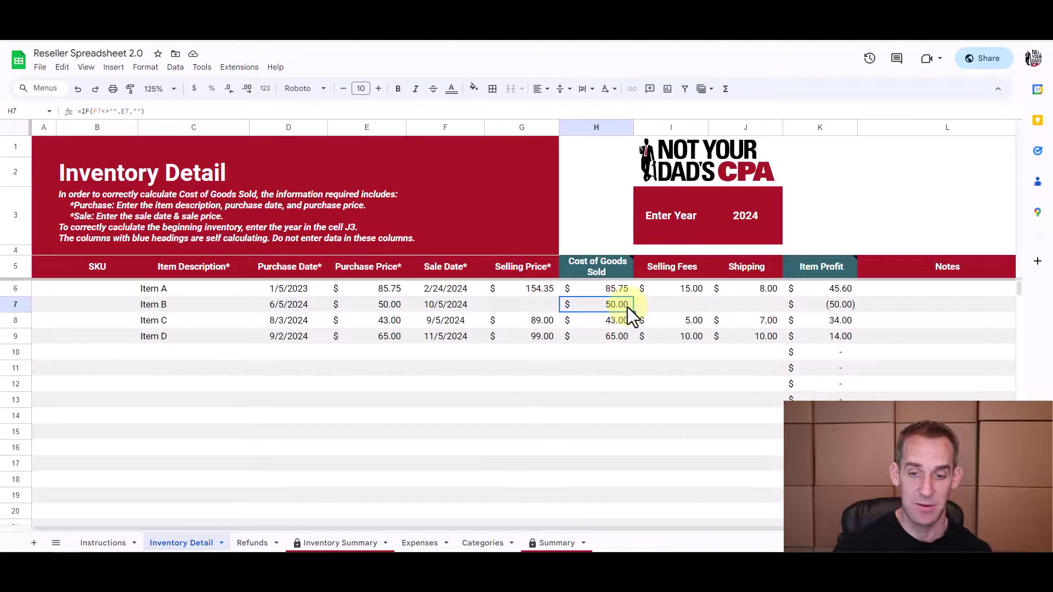
left_click(531, 309)
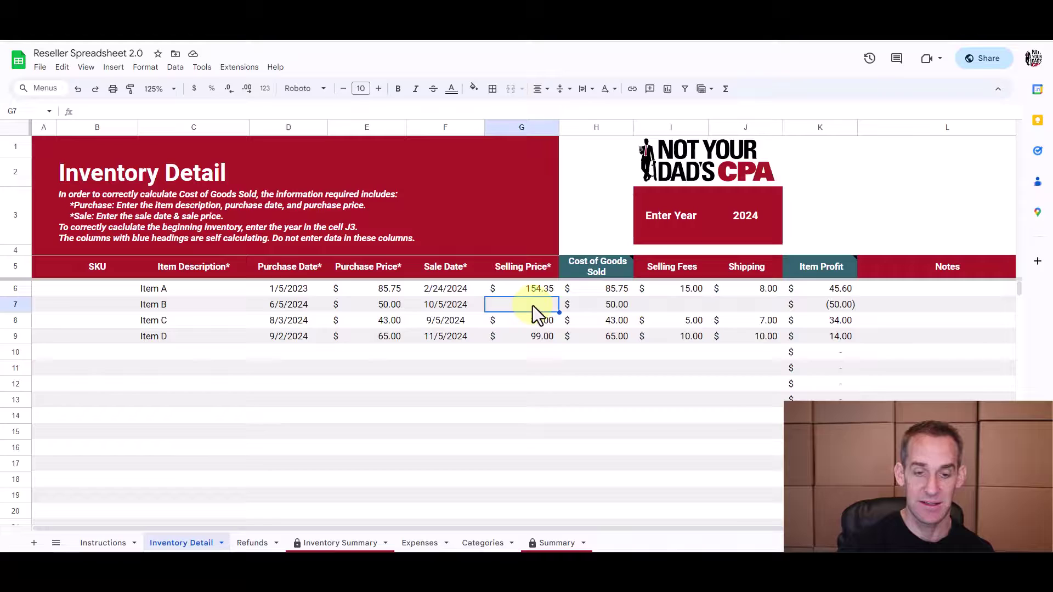
type("60")
key("Return")
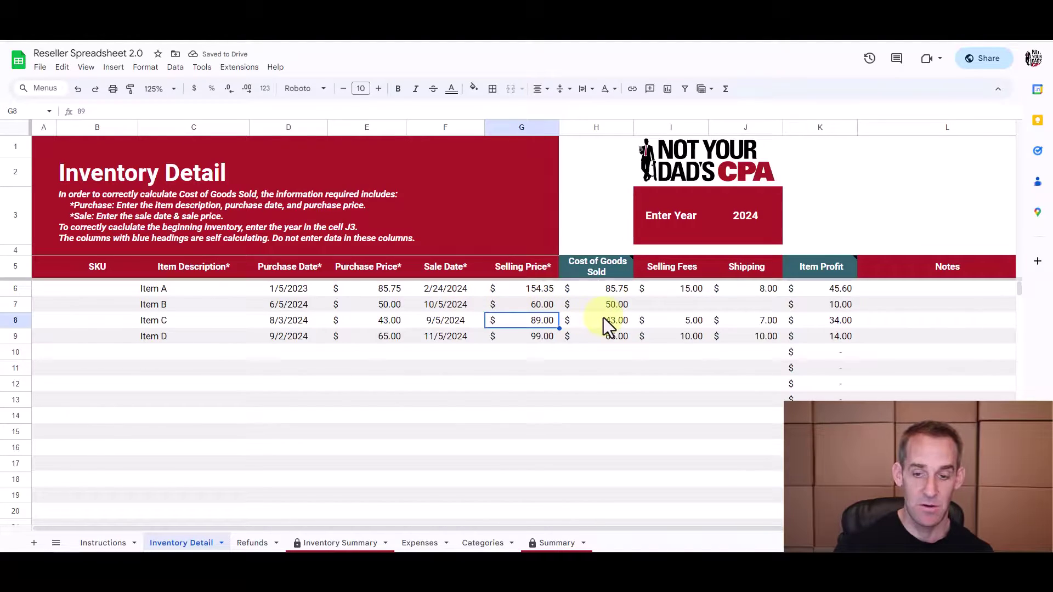
Check October's COGS of 50 and the yearly total, then select selling prices G6:G9 on Inventory Detail
left_click(331, 544)
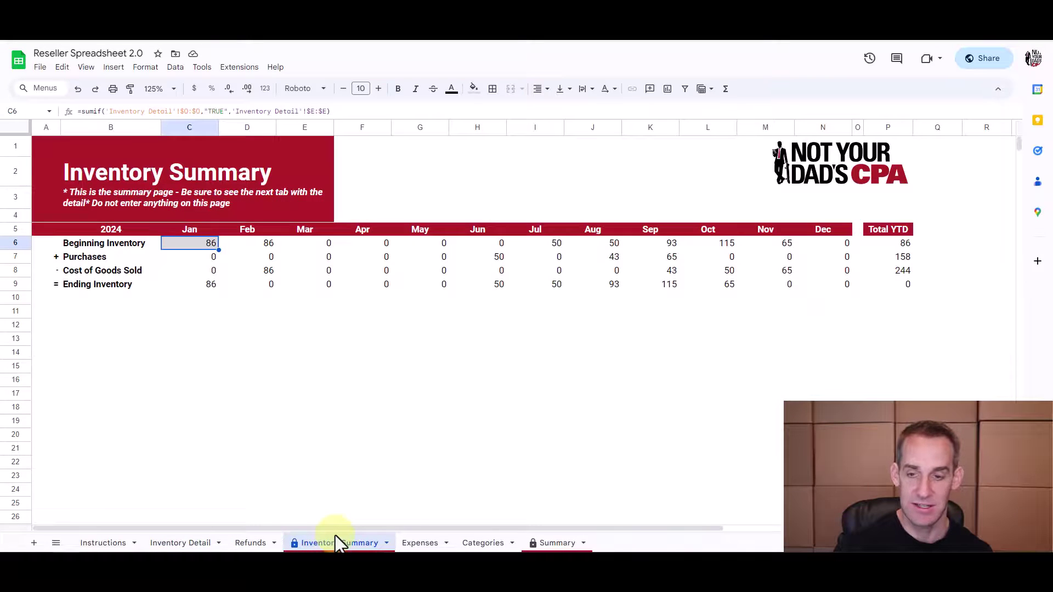
left_click(710, 273)
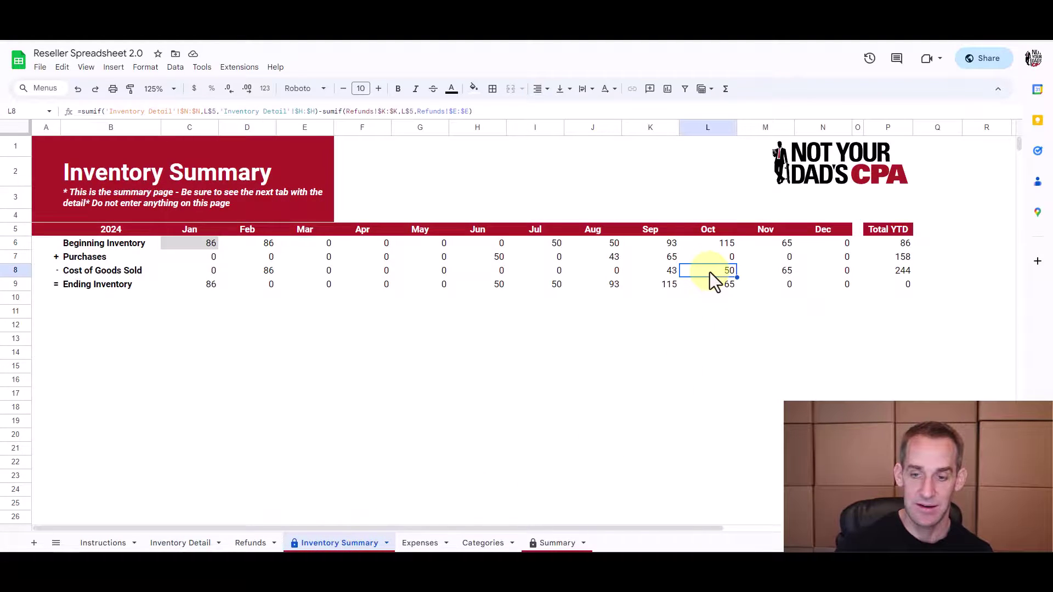
left_click(894, 274)
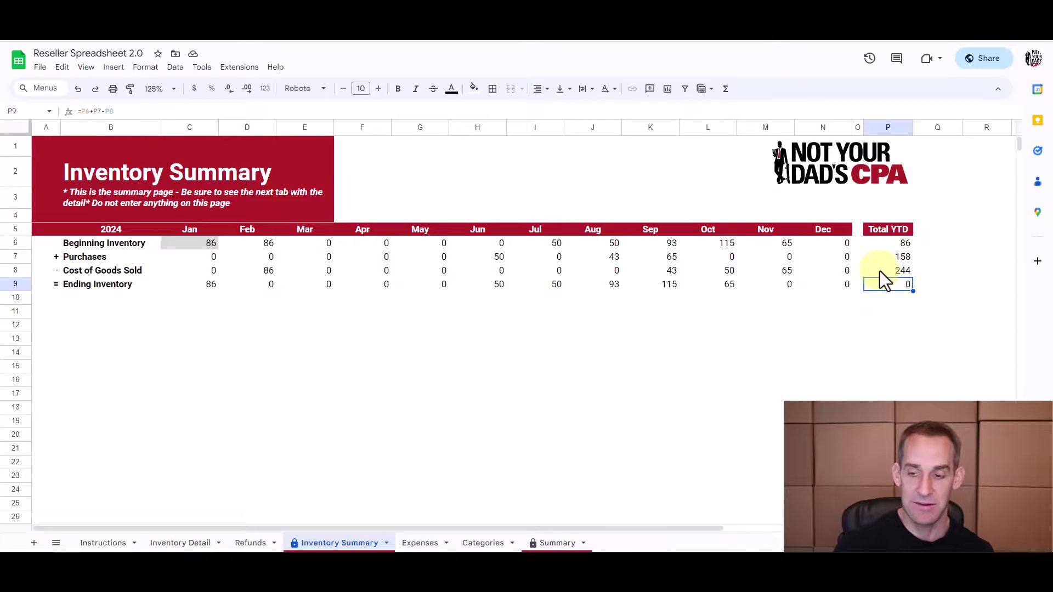
left_click(181, 543)
left_click_drag(527, 289, 531, 338)
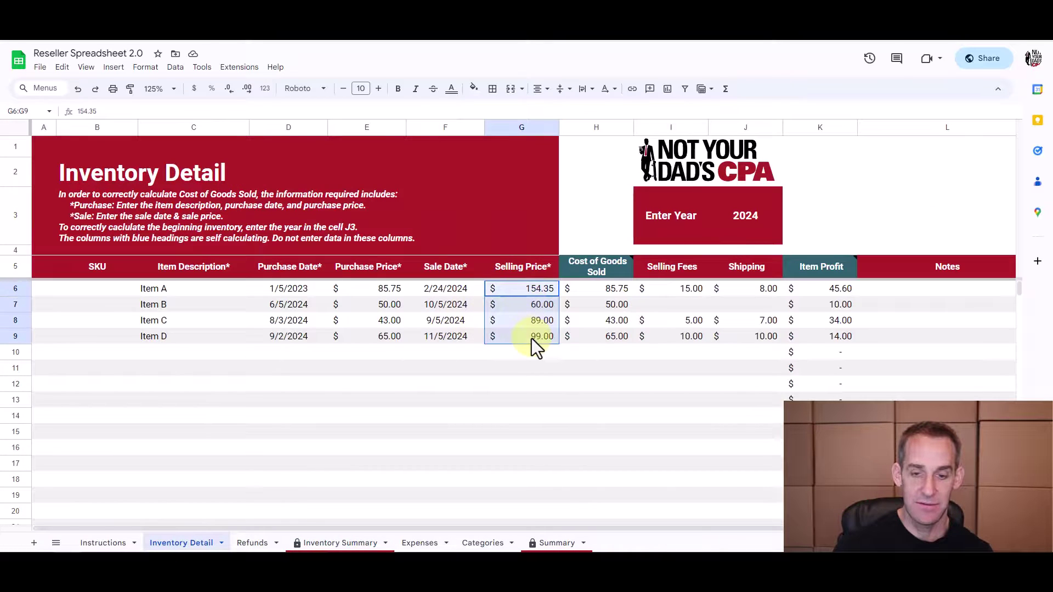